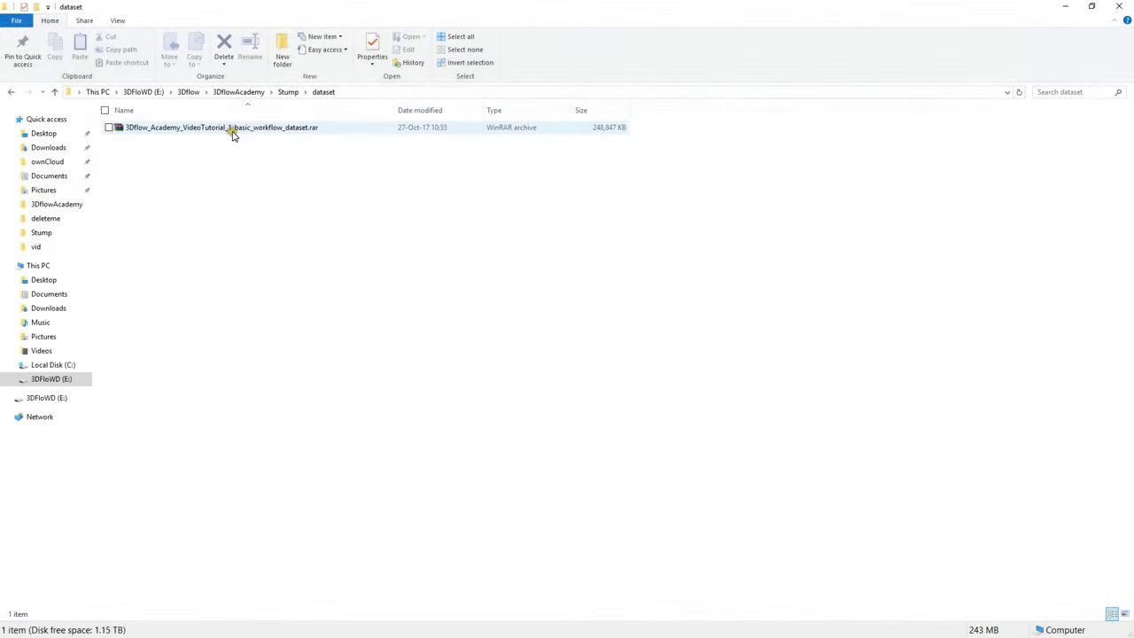
Extract the 3Dflow_Academy_VideoTutorial_1_basic_workflow_dataset.rar archive into a folder of the same name.
right_click(233, 134)
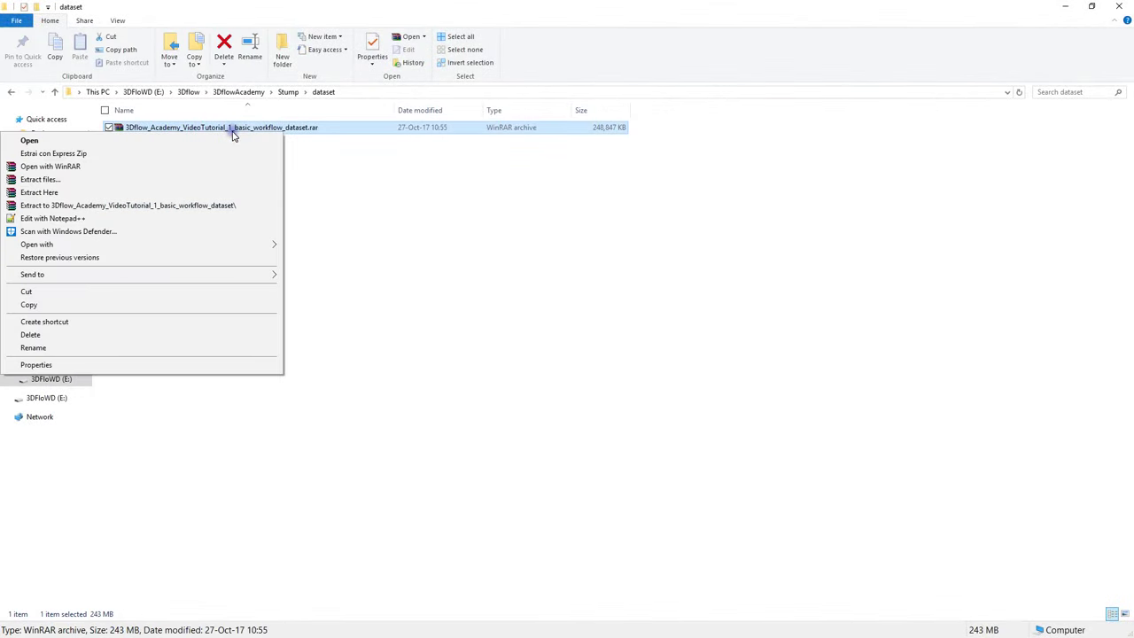
left_click(222, 205)
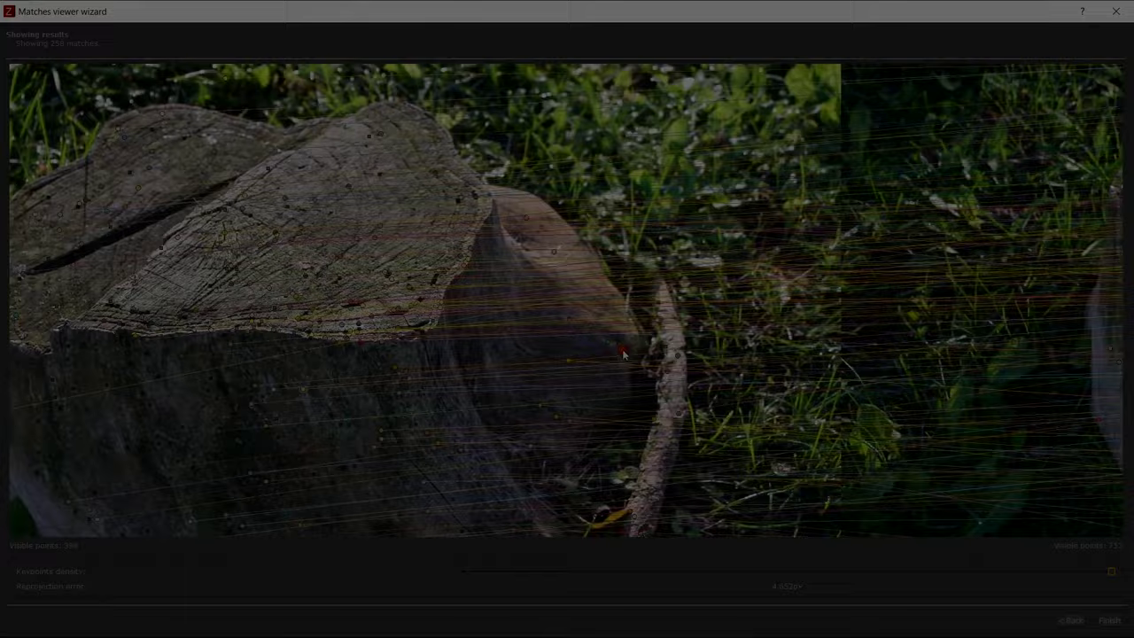
Examine the keypoint matches on the tree stump photos up close in 3DF Zephyr's Matches viewer.
scroll(518, 301, "up", 10)
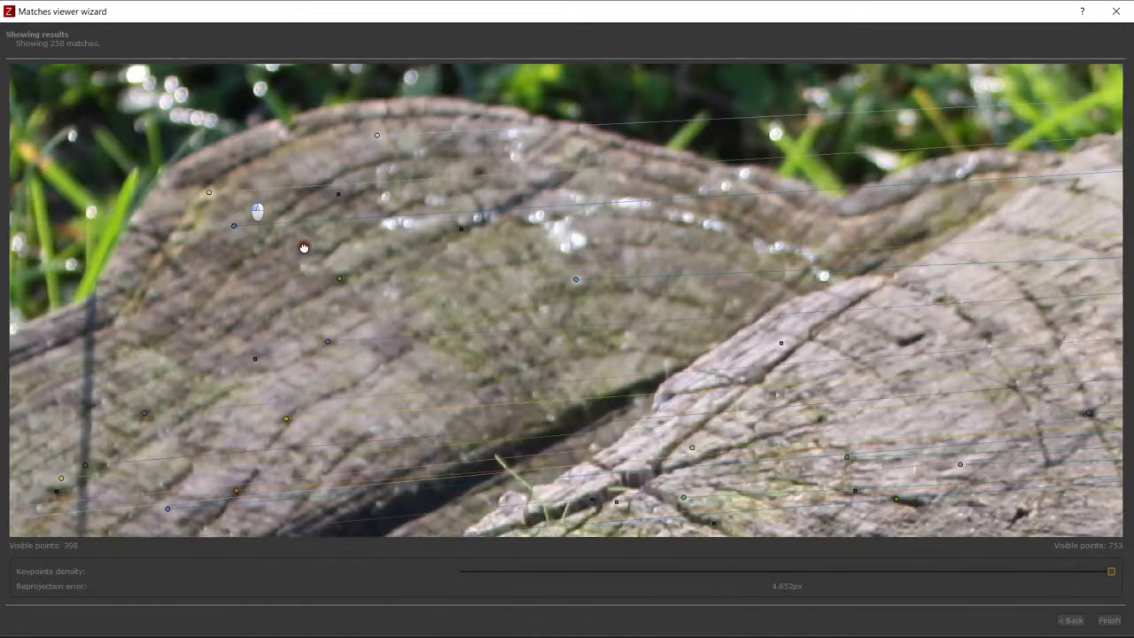
left_click_drag(304, 248, 332, 353)
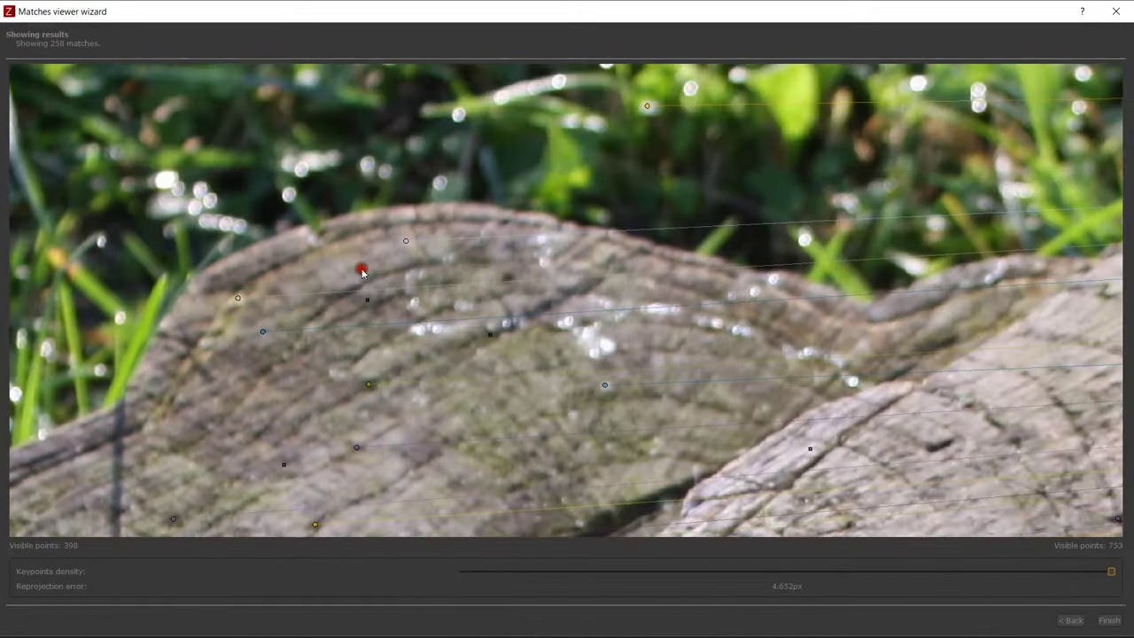
scroll(409, 250, "down", 5)
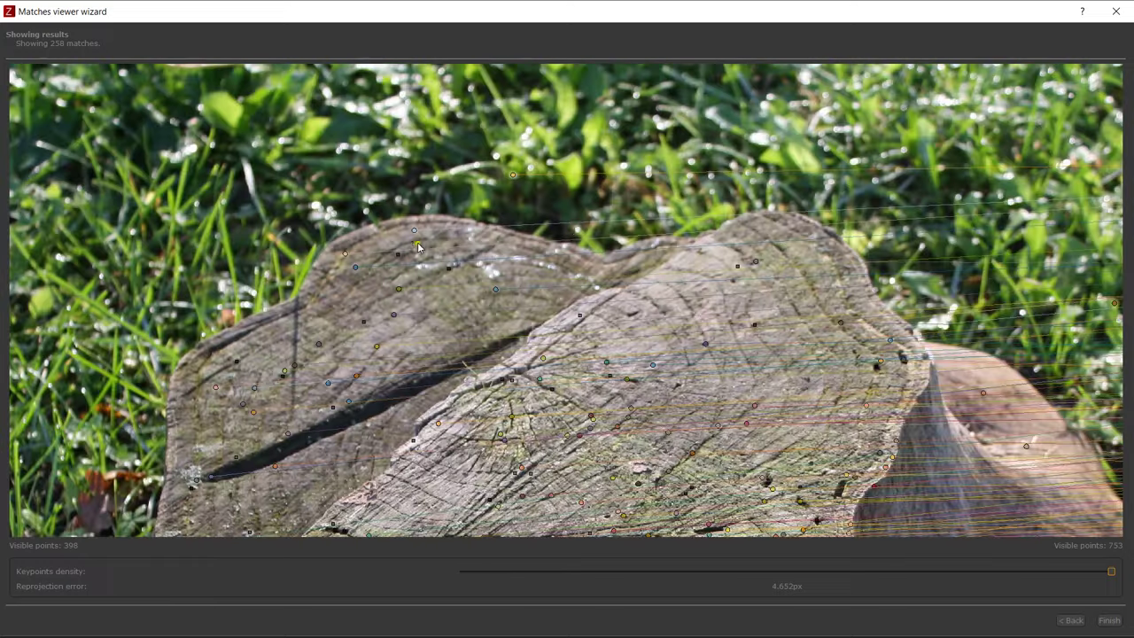
scroll(501, 249, "up", 3)
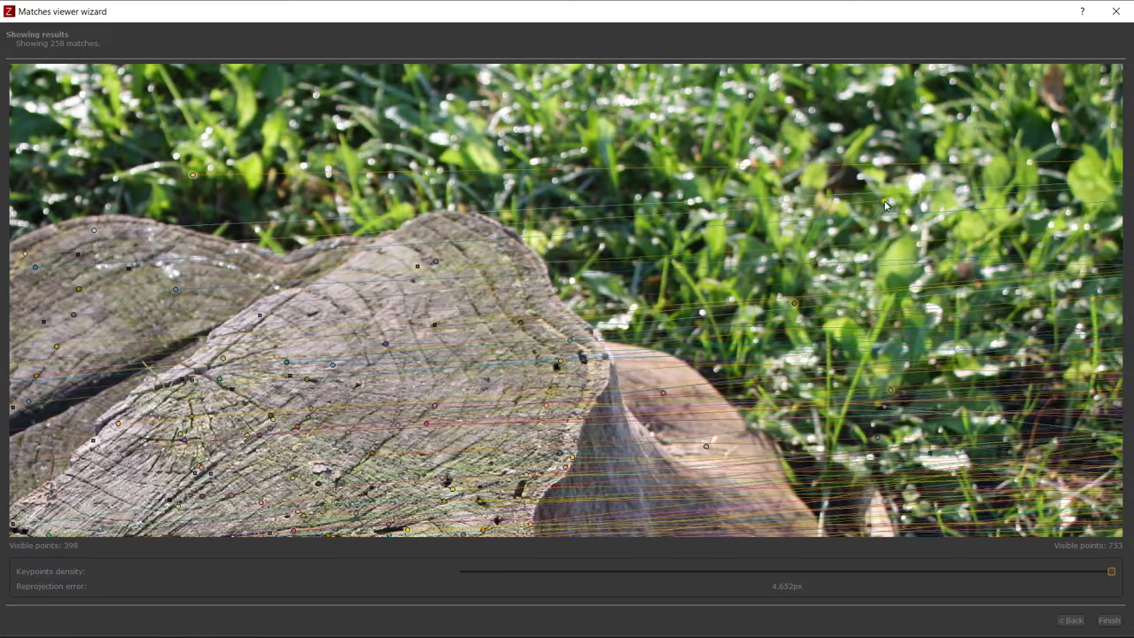
scroll(696, 226, "down", 5)
scroll(696, 226, "up", 5)
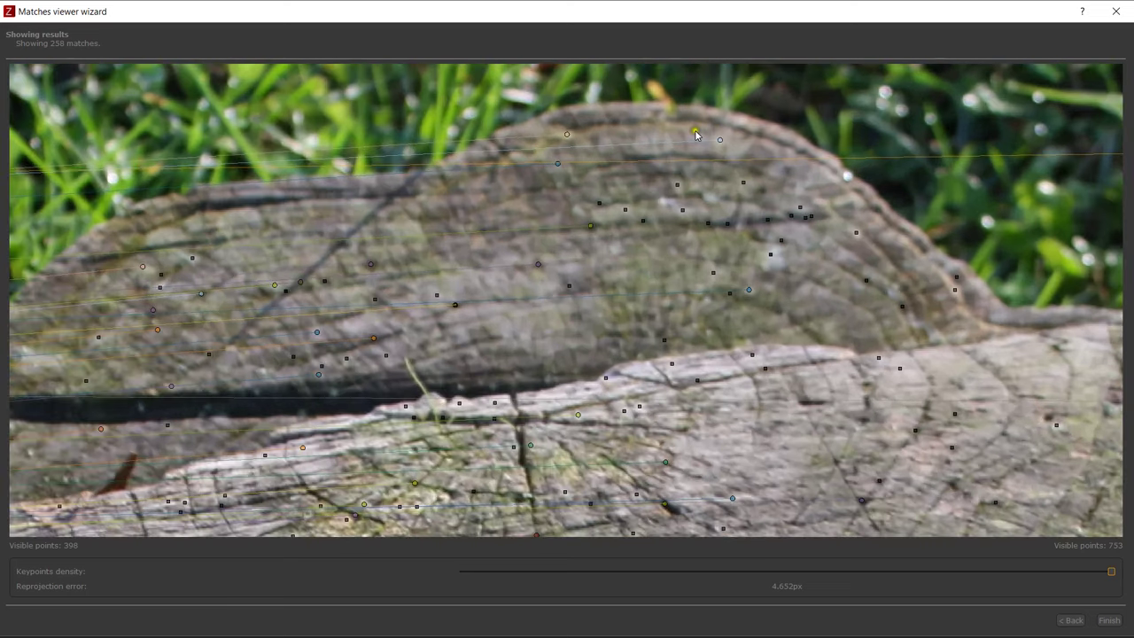
scroll(718, 131, "down", 5)
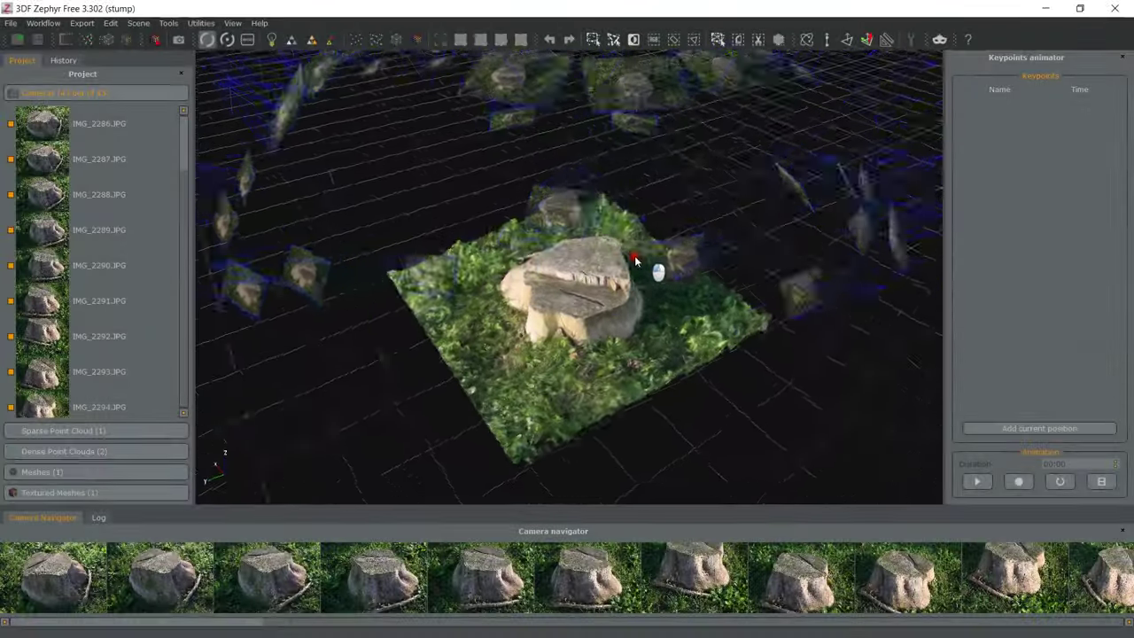
Inspect the reconstructed stump model from several sides, including from the IMG_2290 and IMG_2293 camera positions.
left_click_drag(635, 259, 316, 267)
scroll(644, 266, "up", 5)
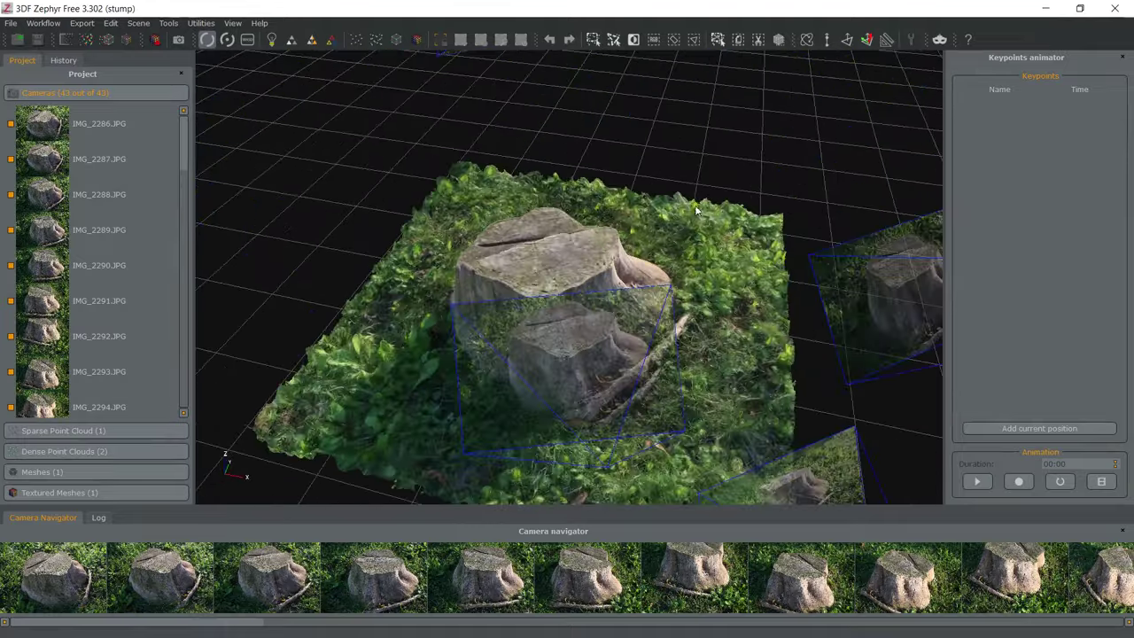
left_click_drag(696, 210, 370, 133)
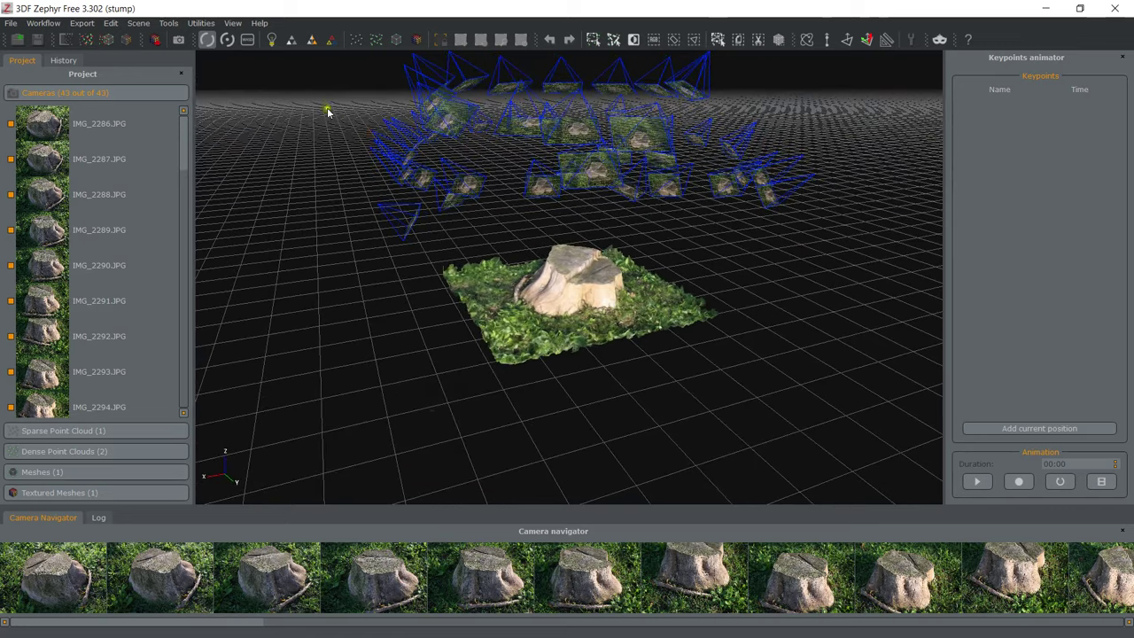
left_click(481, 578)
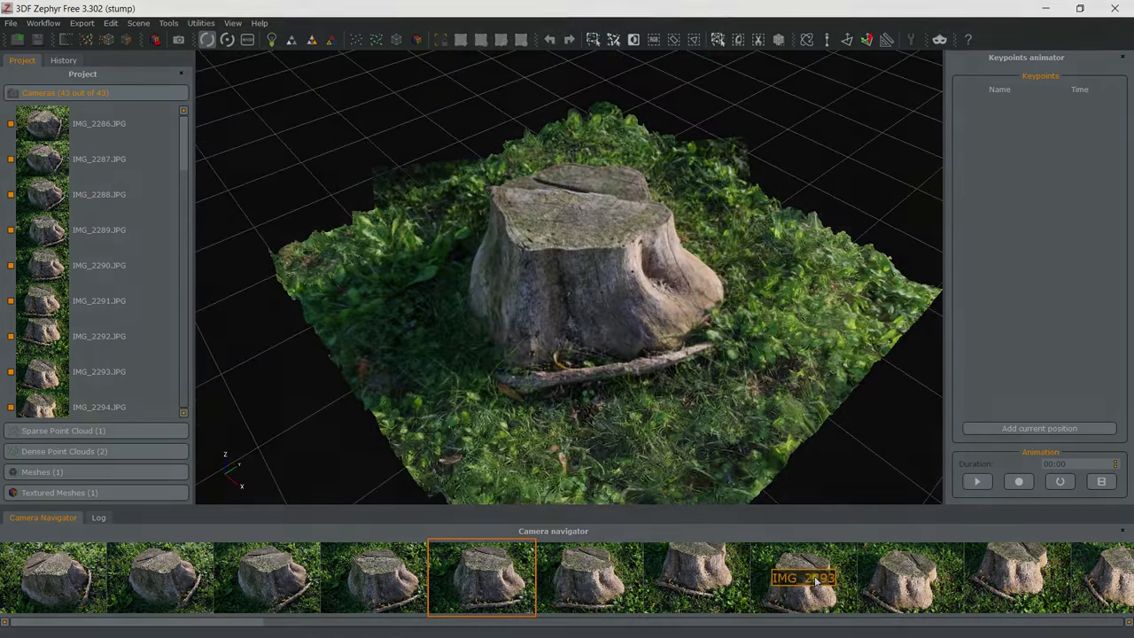
left_click(803, 578)
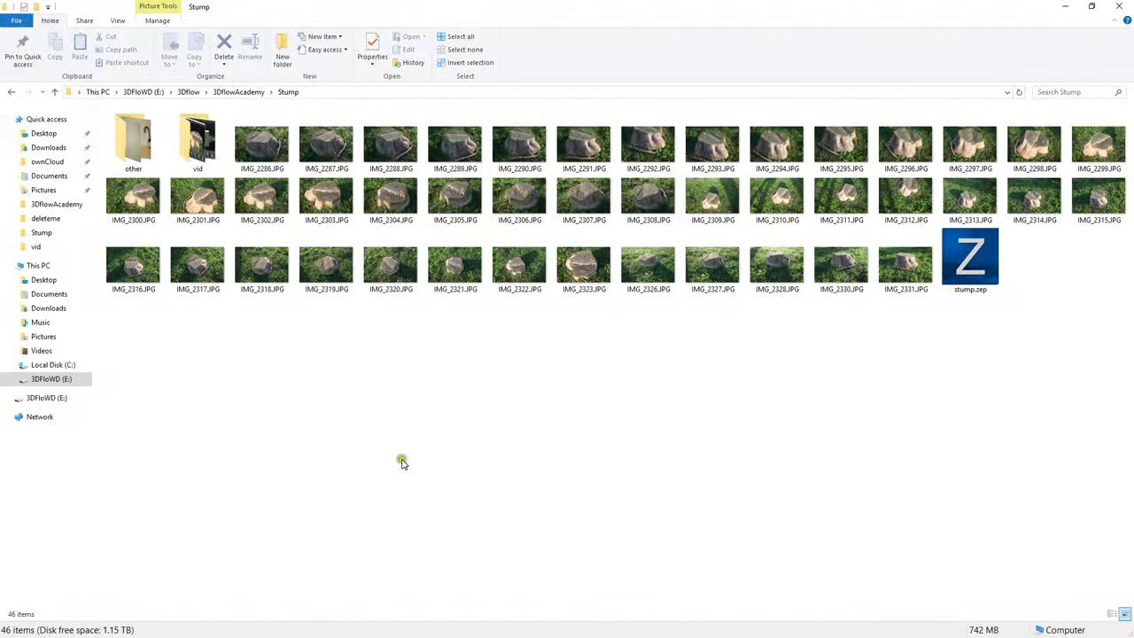
Open IMG_2303.JPG from the Stump folder in File Explorer to view the photo.
double_click(327, 197)
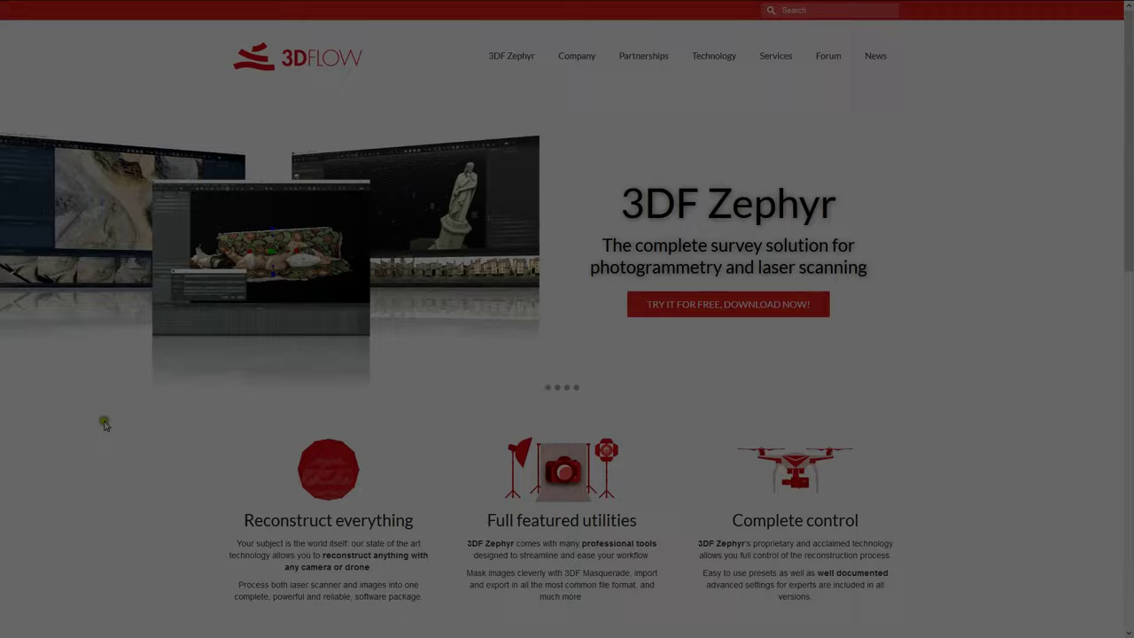
Download the 3DF Zephyr Free version 3.302 installer from the 3Dflow website in the browser and save the file.
mouse_move(511, 60)
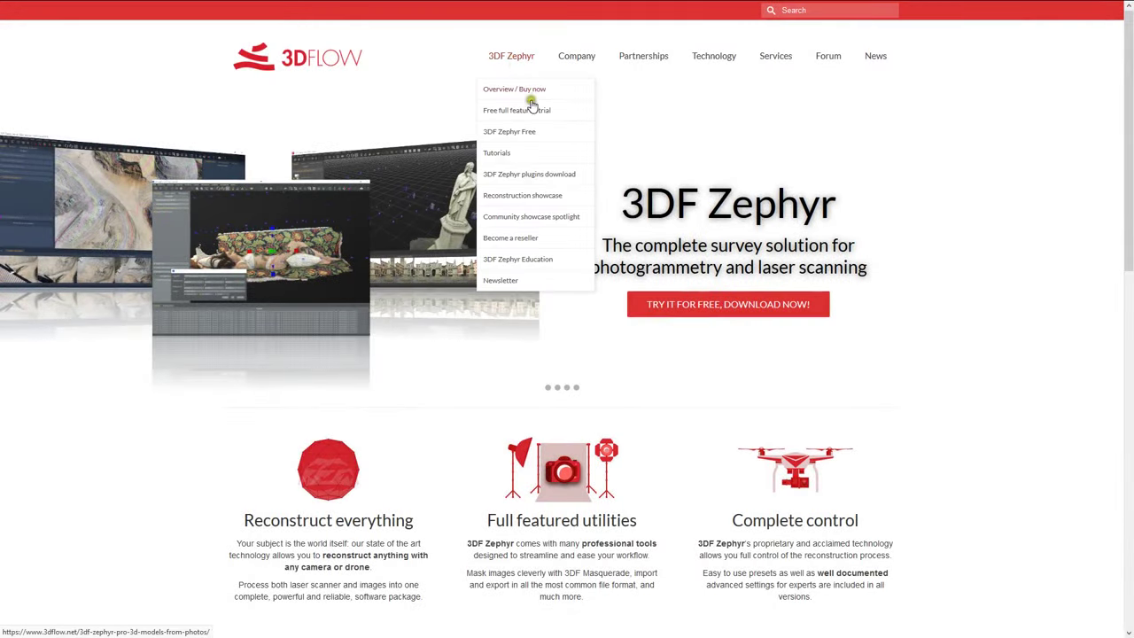
left_click(531, 133)
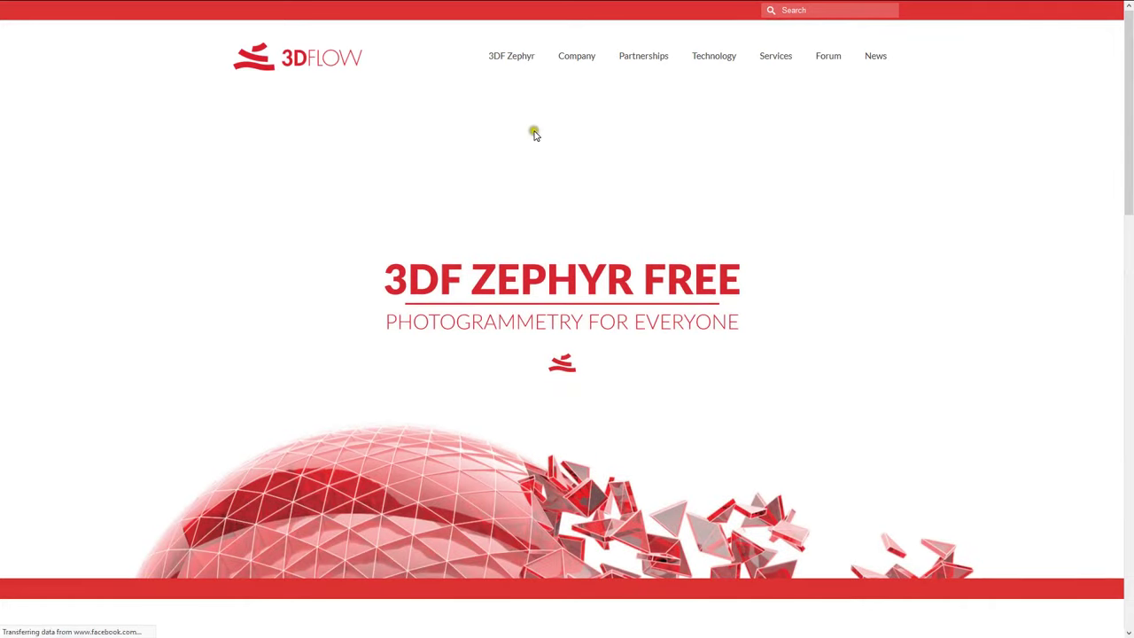
scroll(585, 138, "down", 6)
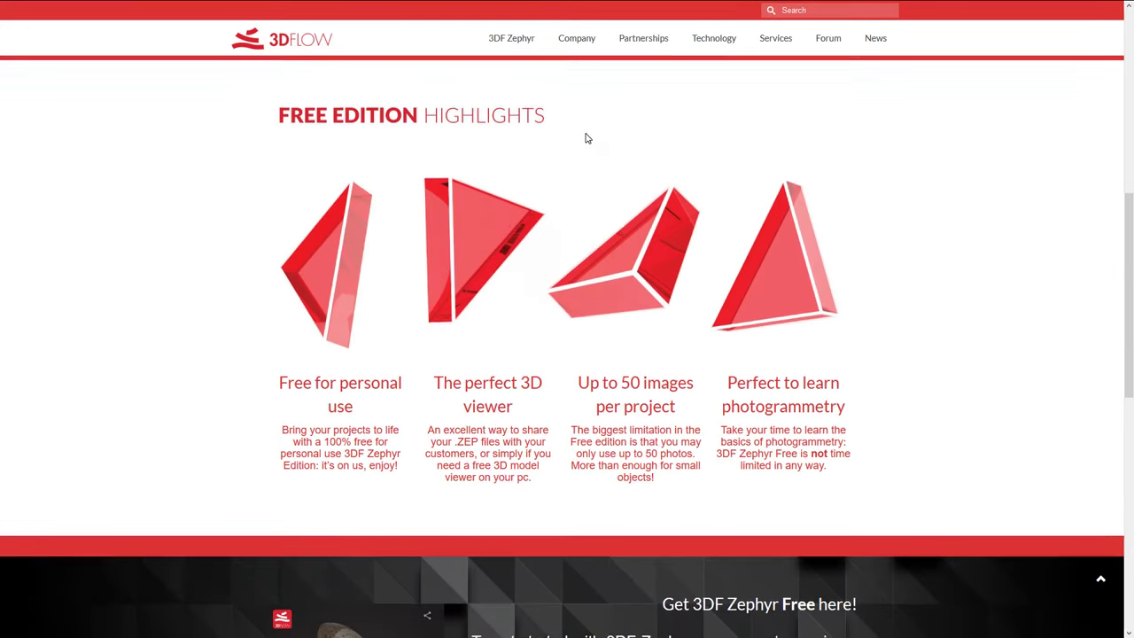
scroll(586, 138, "down", 4)
left_click(708, 418)
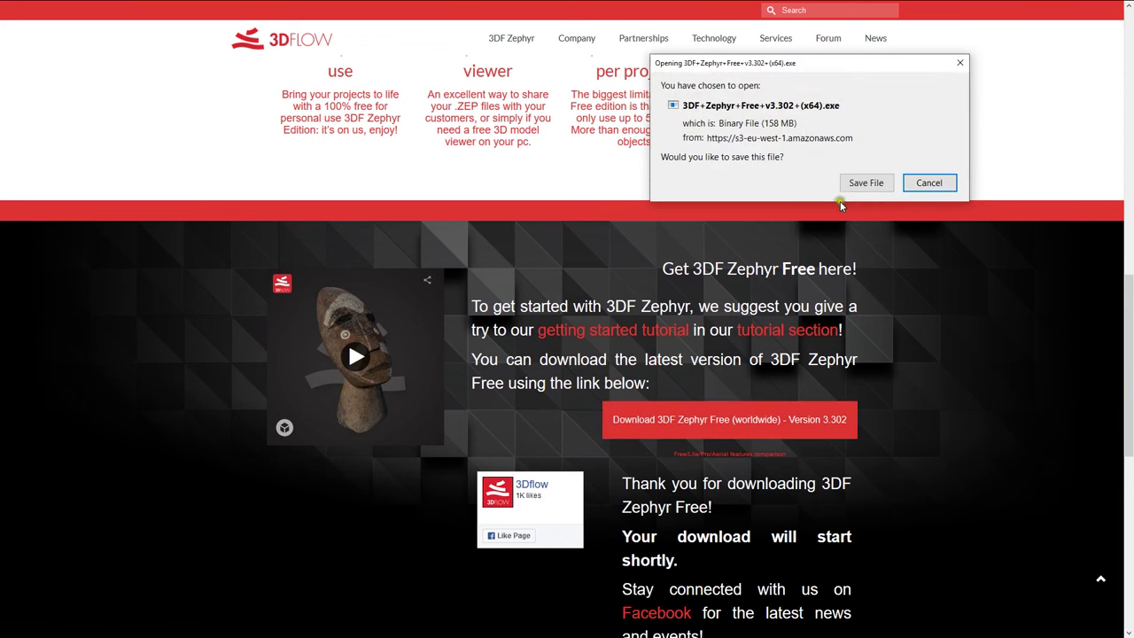
left_click(866, 182)
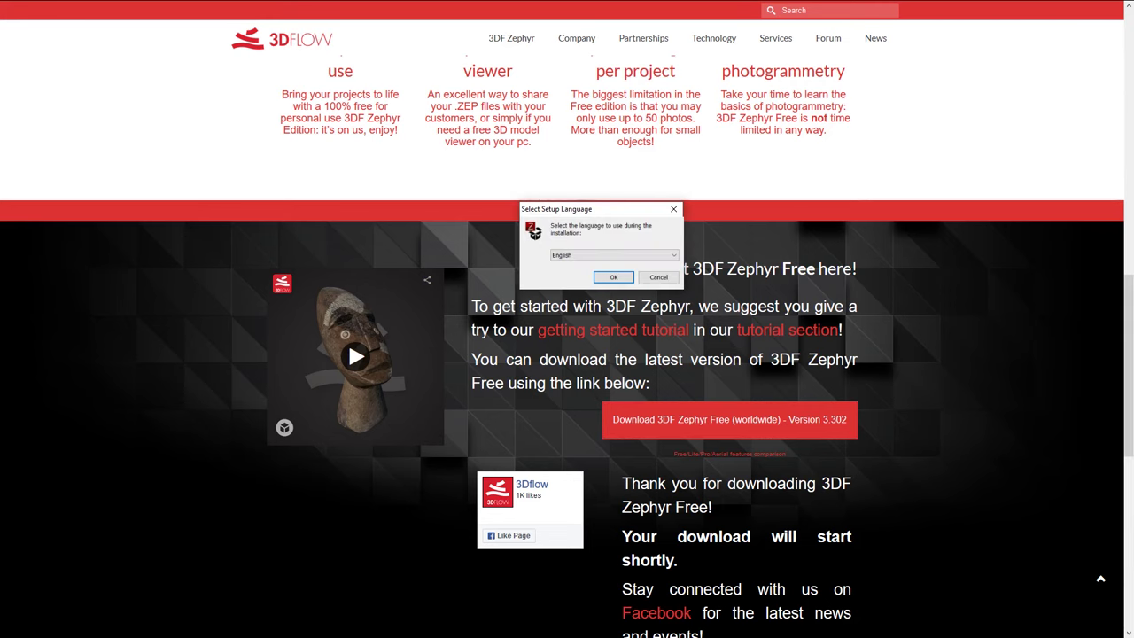
Install 3DF Zephyr Free in English, accepting the licence agreement, with a desktop shortcut and as default 3D model viewer.
left_click(609, 278)
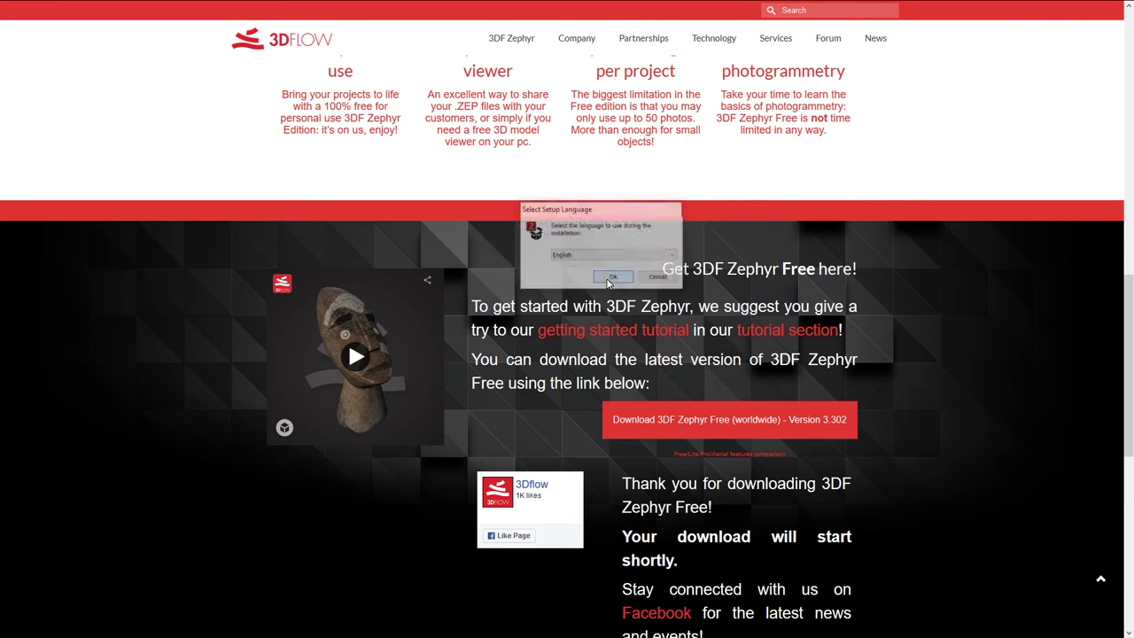
left_click(528, 352)
left_click(672, 388)
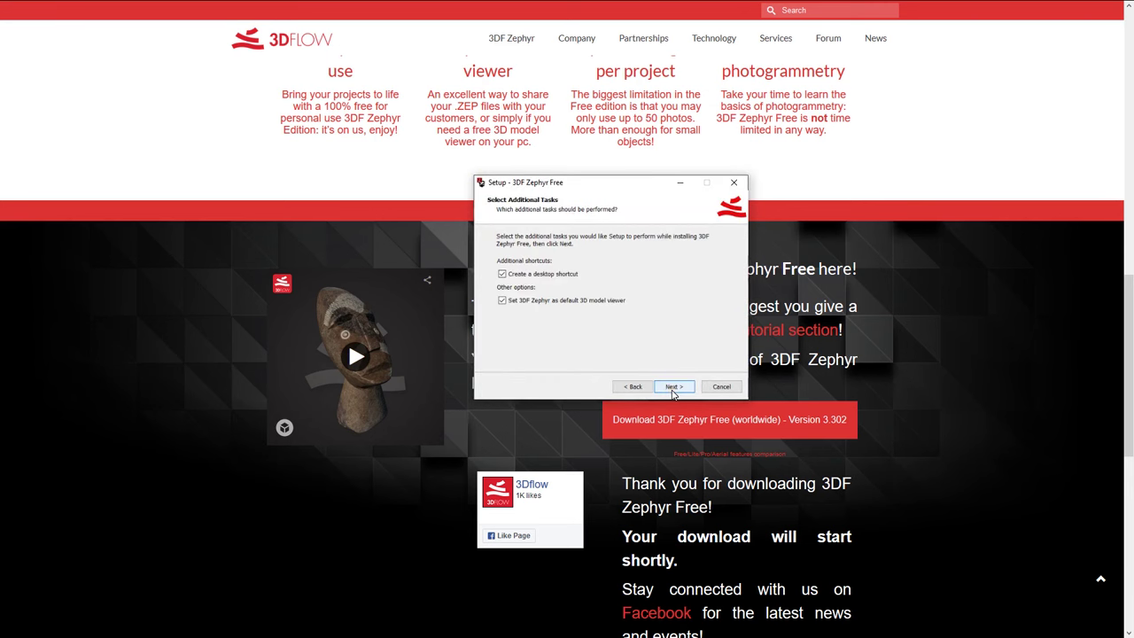
left_click(672, 388)
left_click(673, 387)
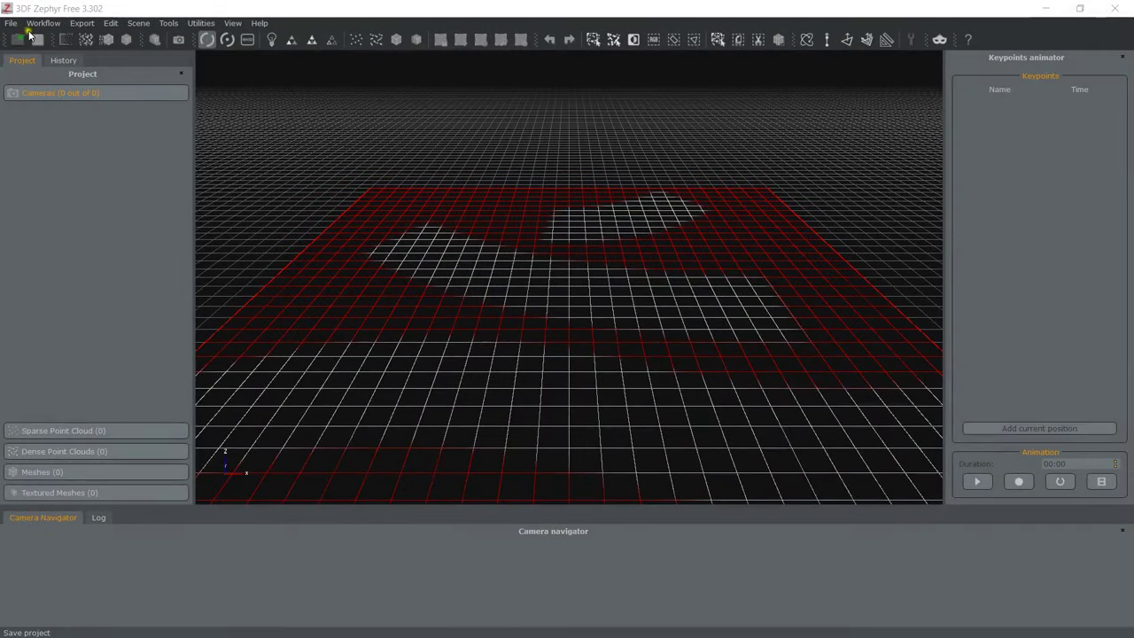
Start a new project in 3DF Zephyr with the online check for precomputed camera calibration enabled.
left_click(41, 25)
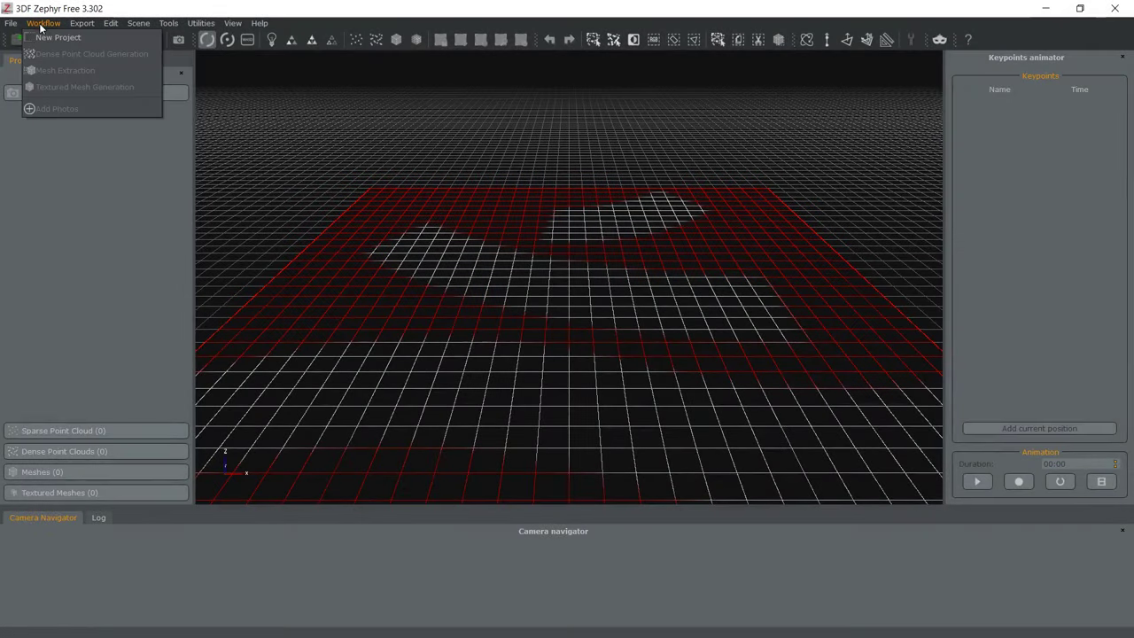
left_click(41, 39)
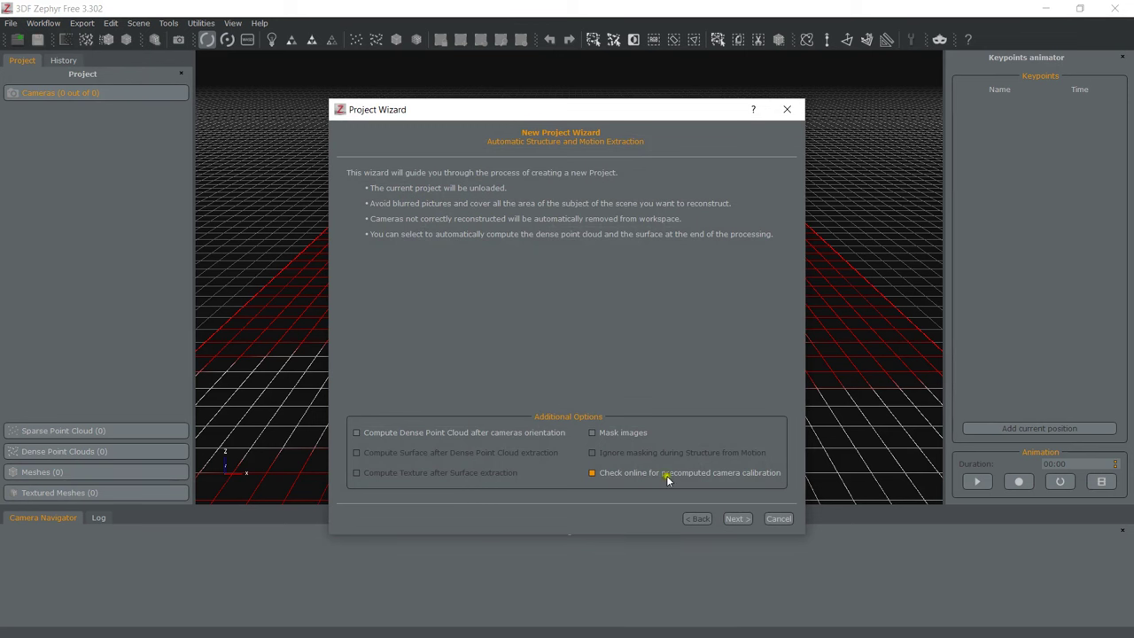
left_click(737, 519)
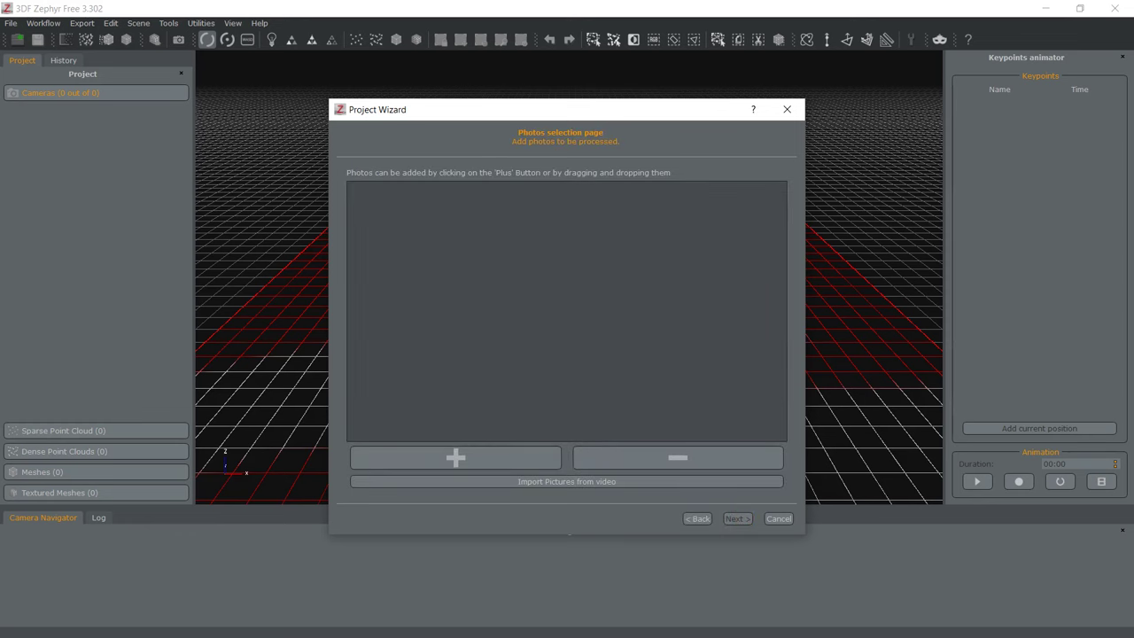
Add all the photos from the Stump folder to the new project and confirm the photo selection.
key("alt+Tab")
key("ctrl+a")
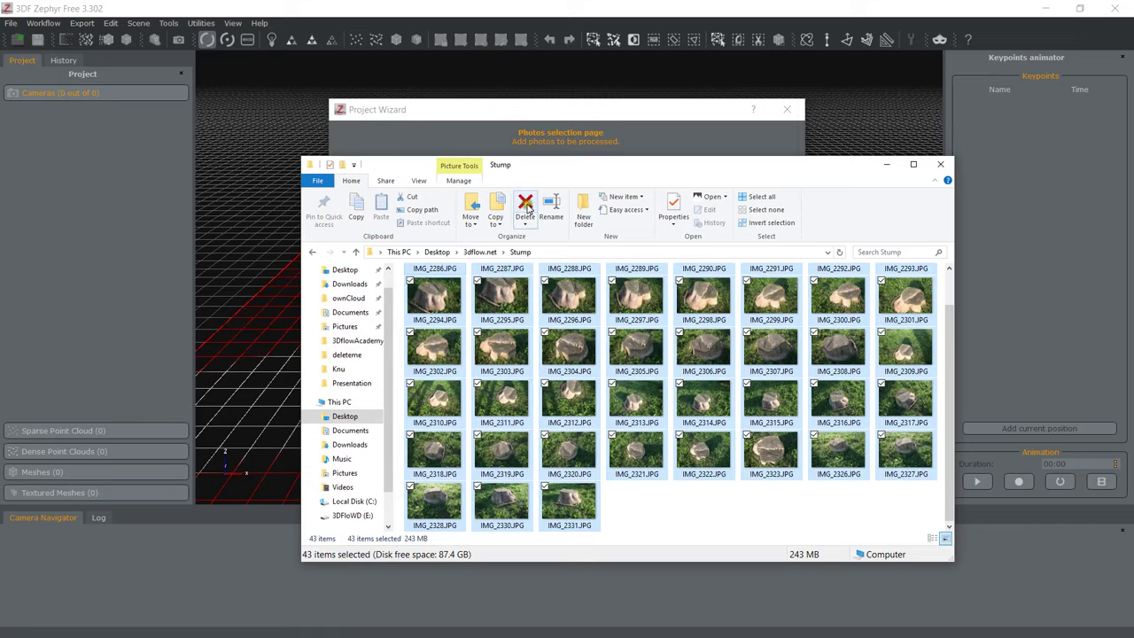
left_click_drag(533, 170, 763, 171)
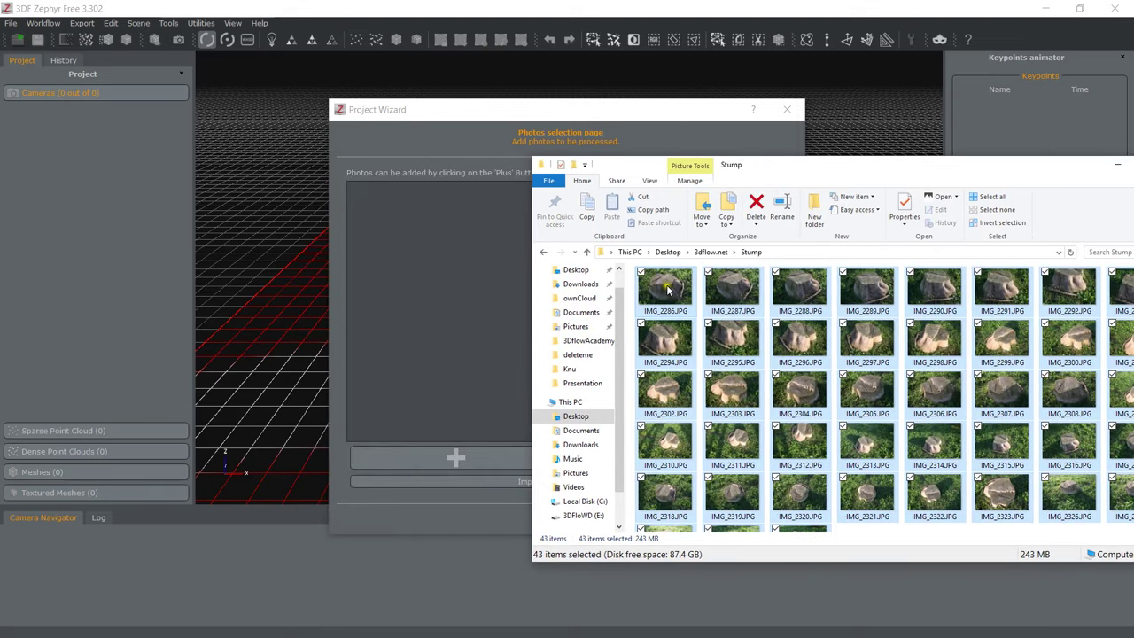
left_click_drag(669, 288, 423, 209)
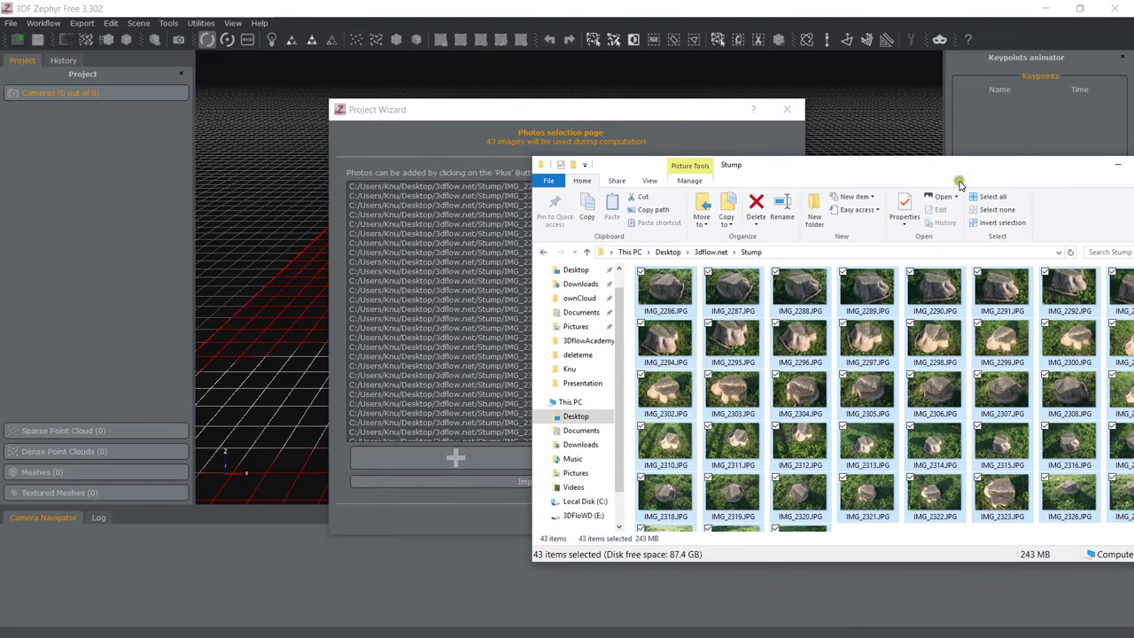
left_click(679, 114)
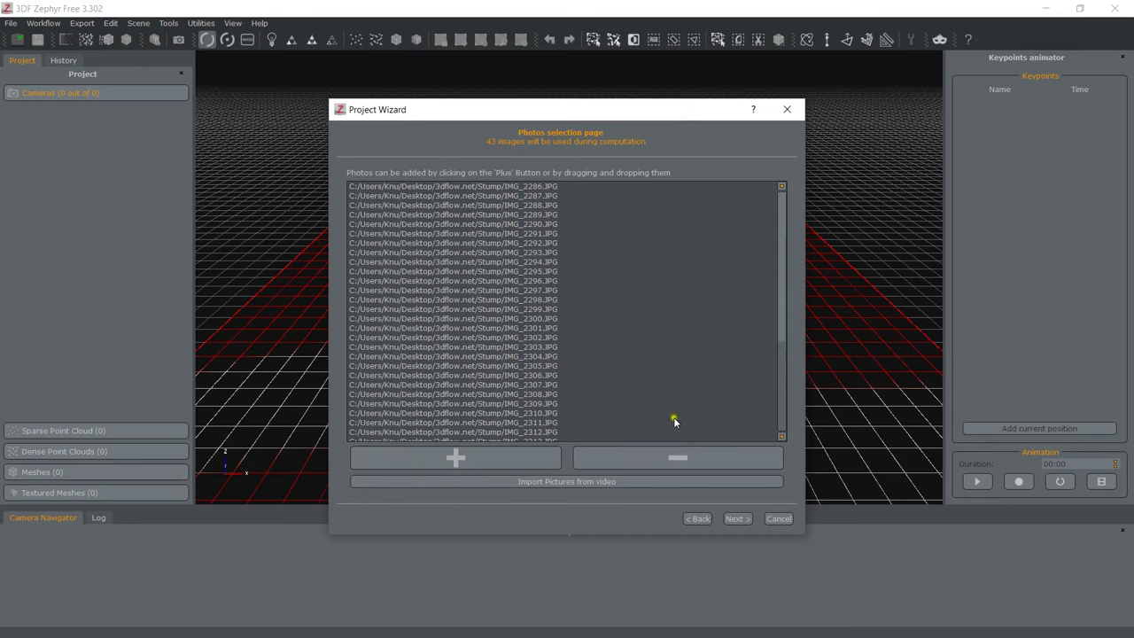
left_click(735, 518)
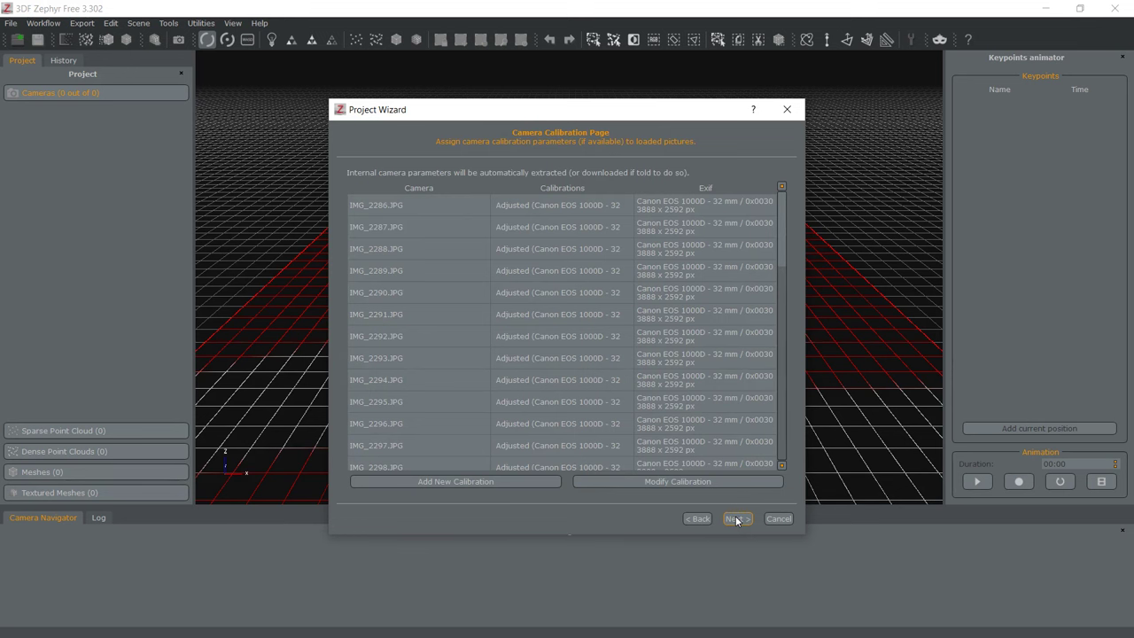
Accept the camera calibrations and set the camera orientation to the Close Range category with the Default preset.
left_click(736, 519)
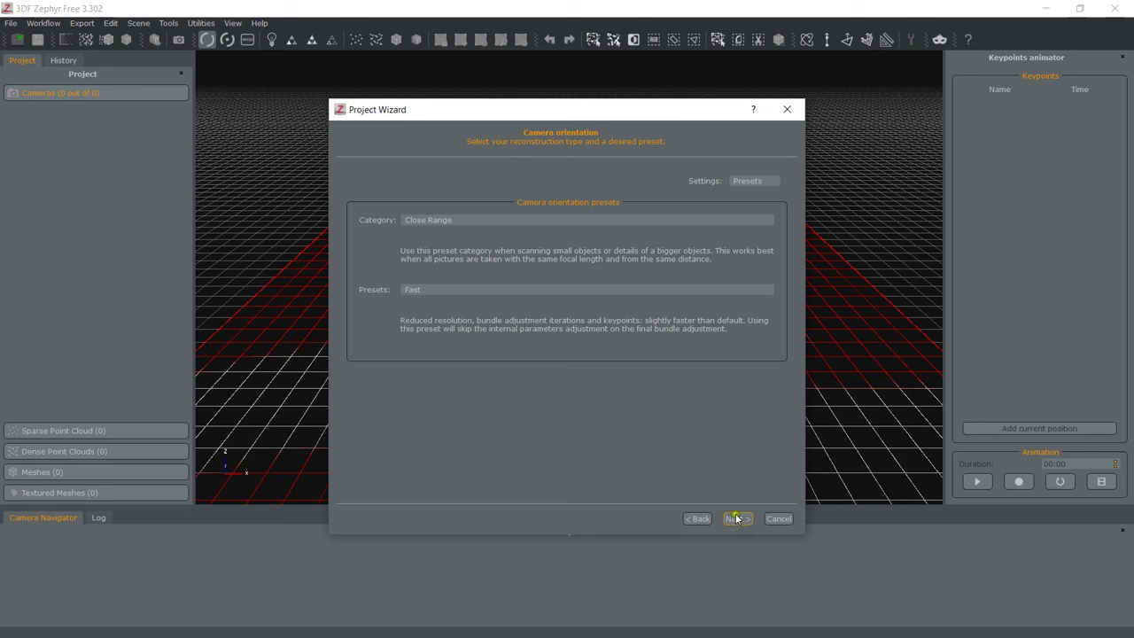
left_click(756, 181)
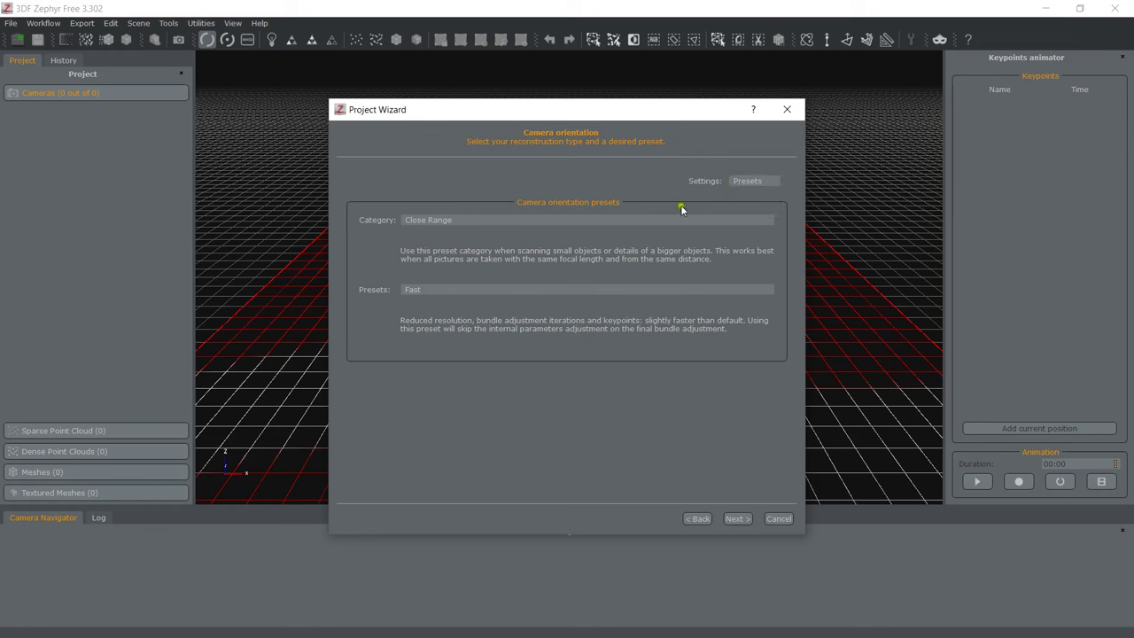
left_click(628, 221)
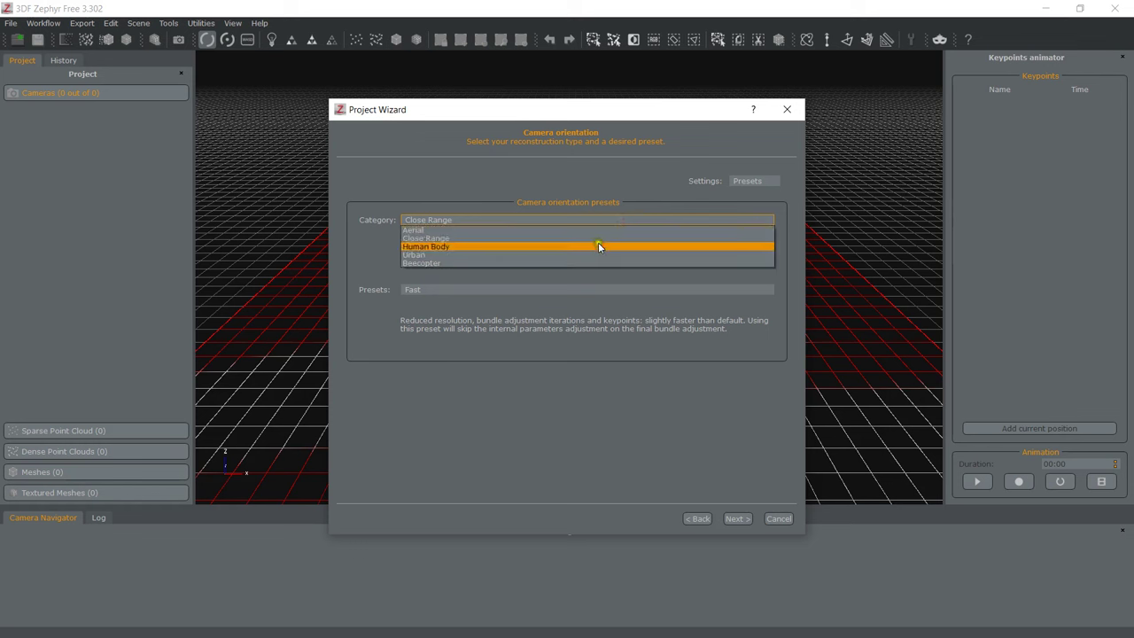
left_click(597, 237)
left_click(577, 290)
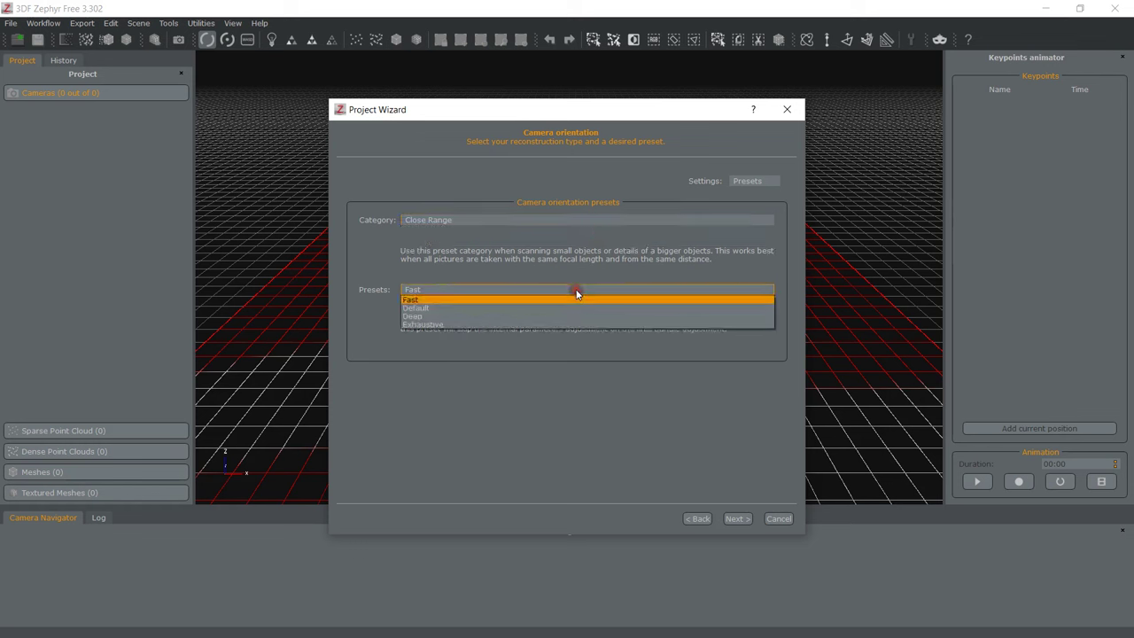
left_click(561, 308)
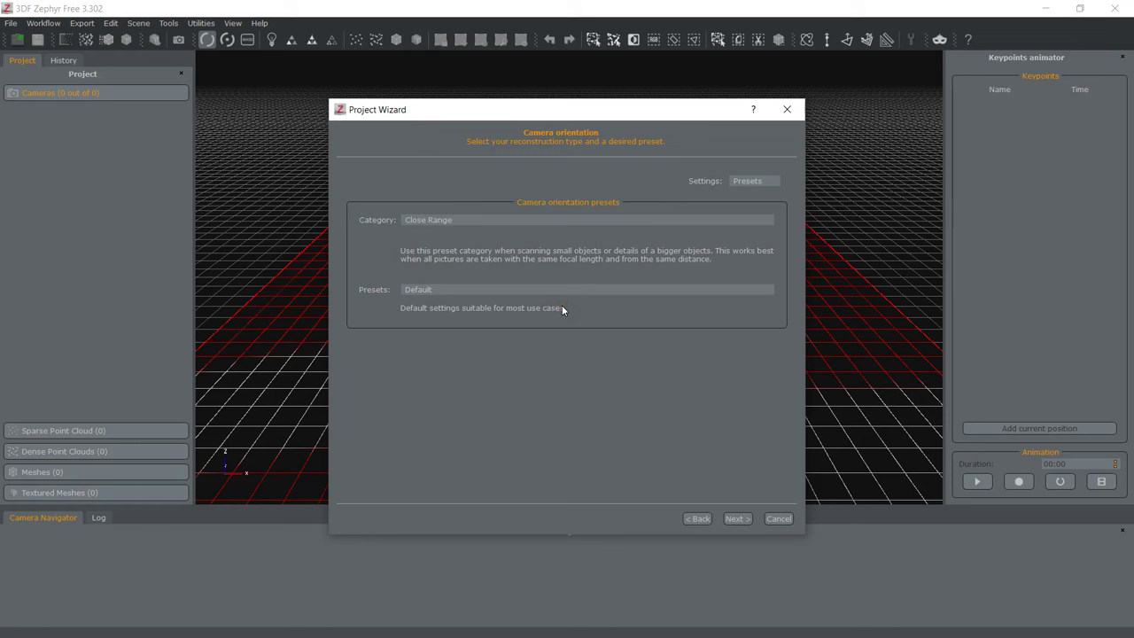
left_click(736, 518)
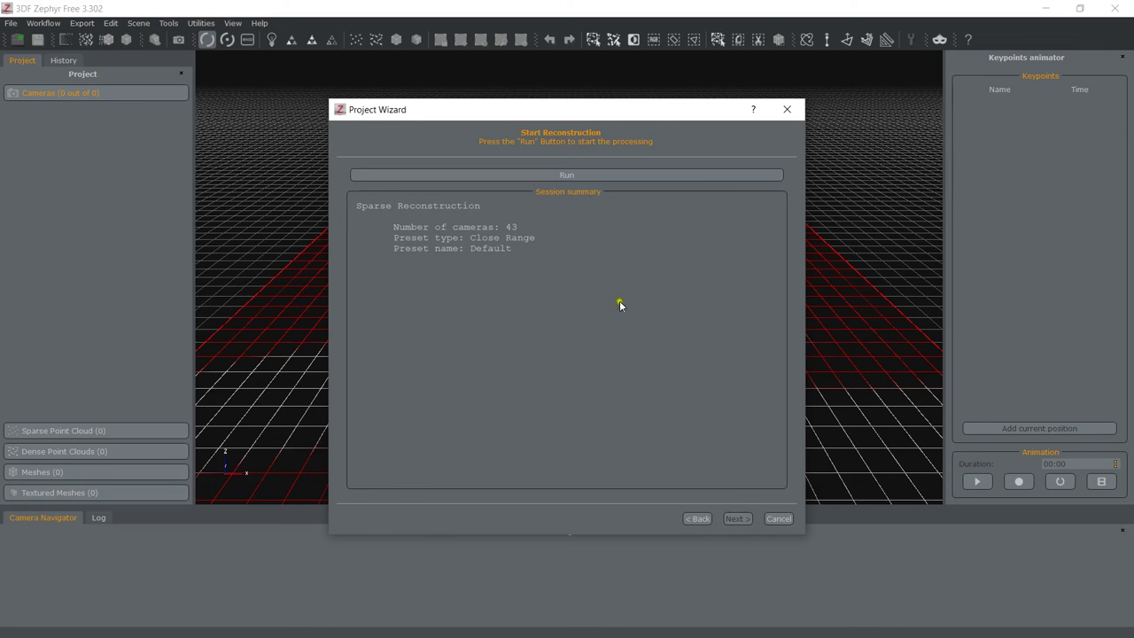
Run the sparse reconstruction of the stump photos and close the project wizard.
left_click(555, 175)
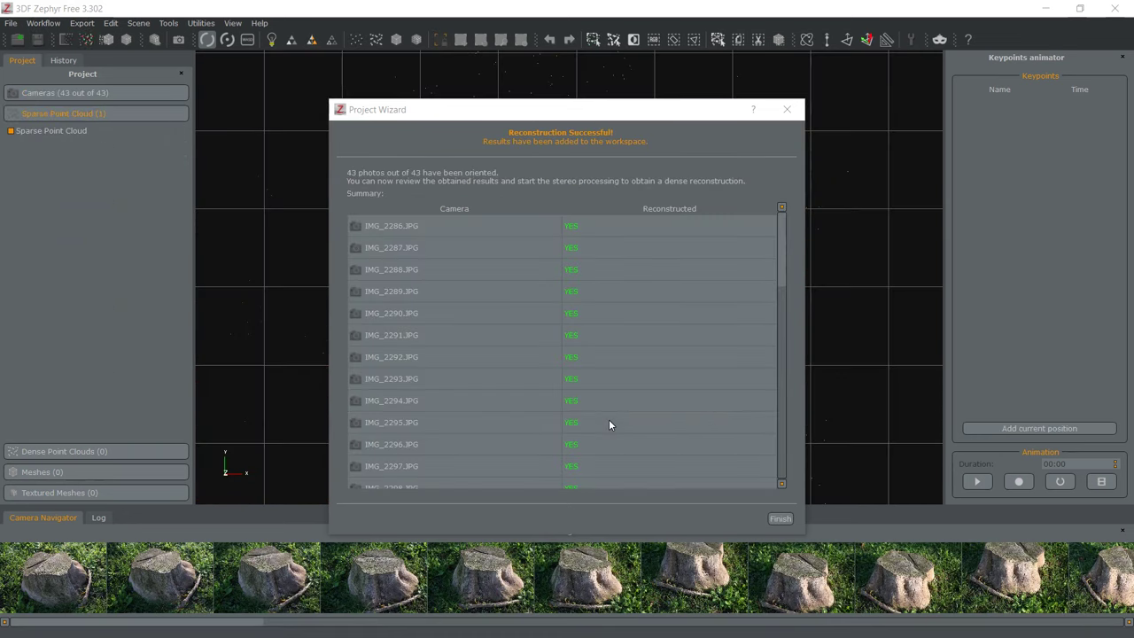
left_click(780, 518)
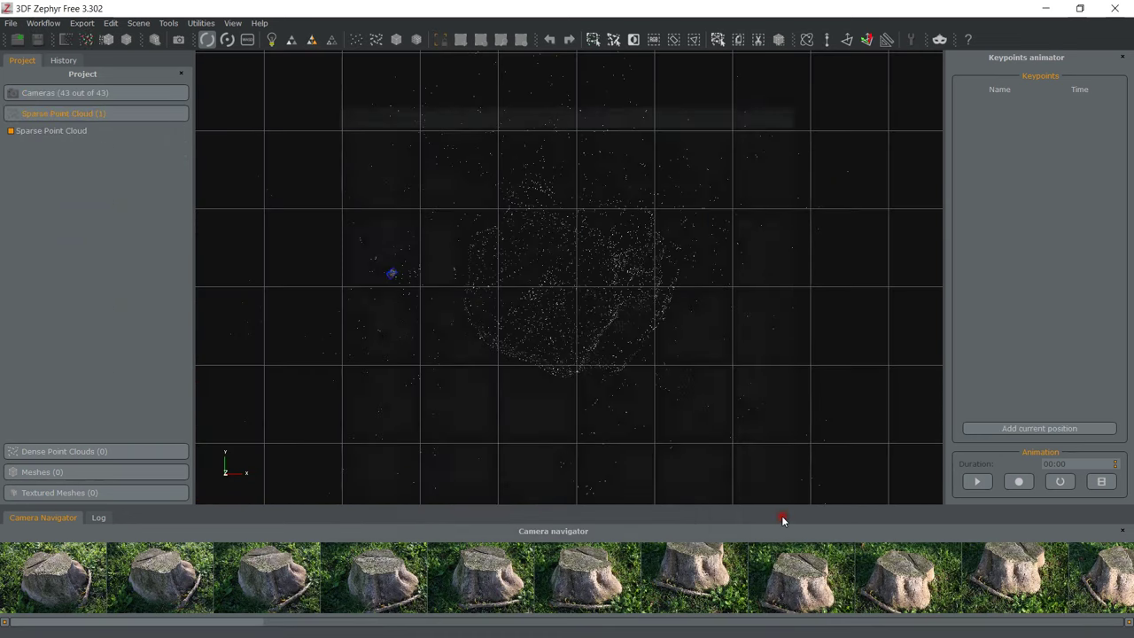
Examine the sparse point cloud and camera positions from several angles using each of the three camera navigation modes.
left_click(207, 40)
left_click_drag(411, 307, 650, 166)
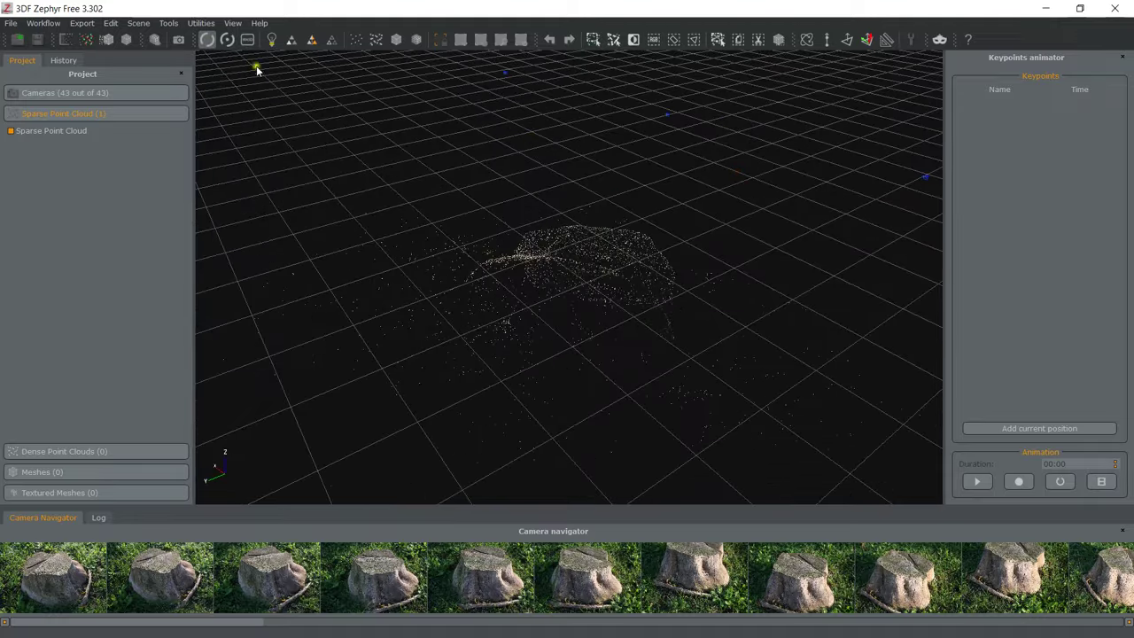
left_click(227, 40)
mouse_move(631, 293)
left_mouse_down()
mouse_move(605, 304)
mouse_move(466, 268)
mouse_move(621, 301)
left_mouse_up()
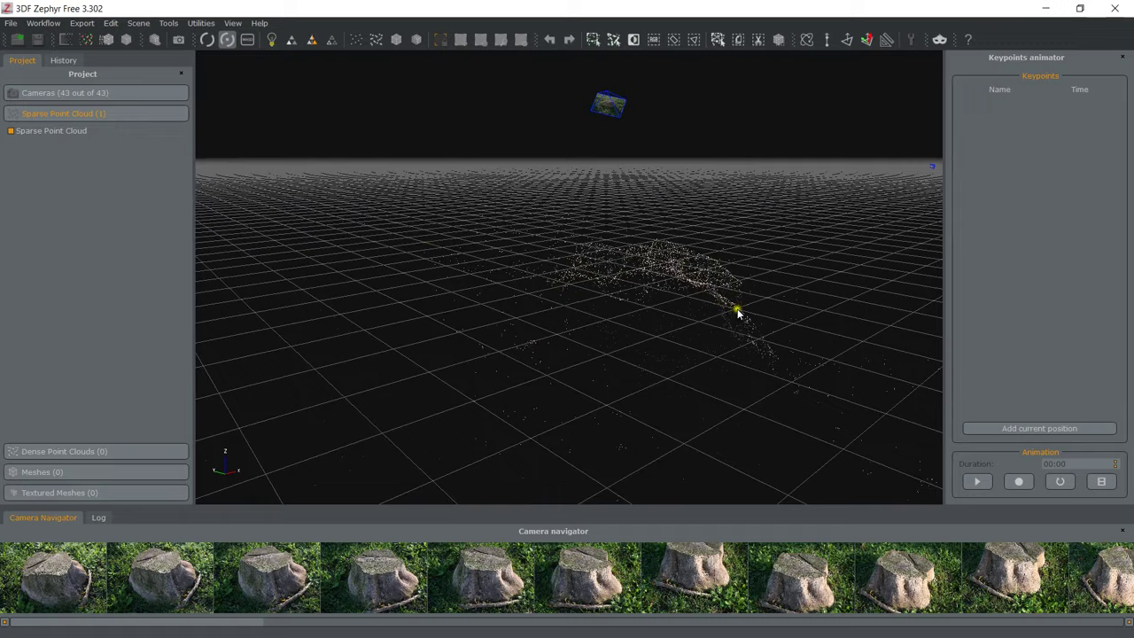
left_click_drag(736, 312, 552, 291)
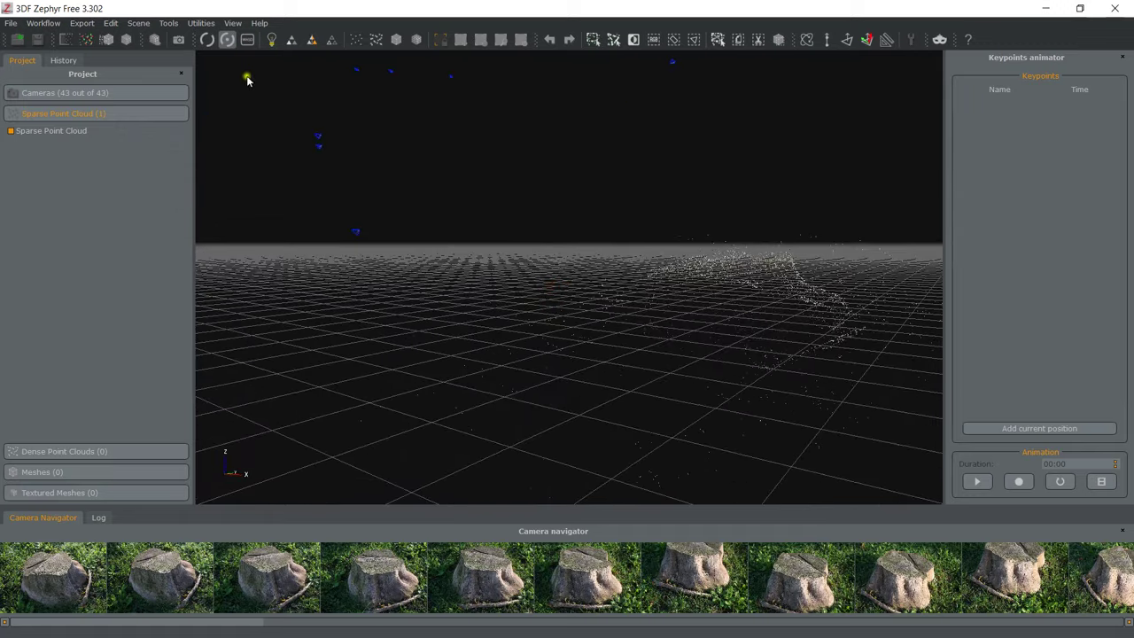
left_click(247, 39)
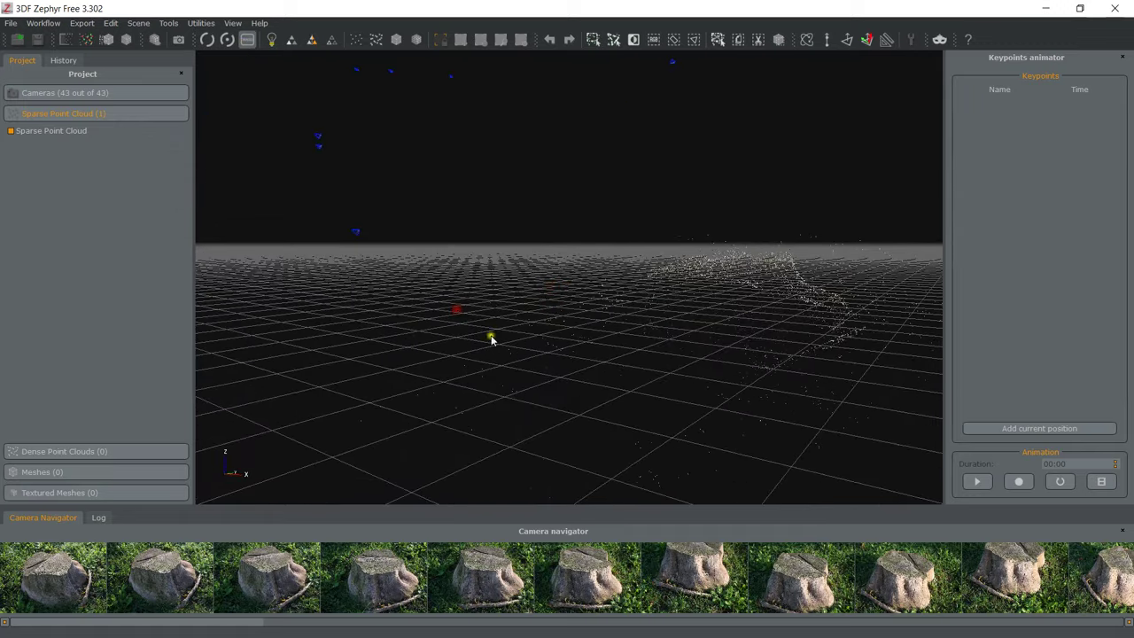
mouse_move(572, 376)
left_mouse_down()
mouse_move(555, 375)
mouse_move(531, 297)
mouse_move(635, 309)
mouse_move(668, 347)
mouse_move(506, 349)
mouse_move(567, 359)
left_mouse_up()
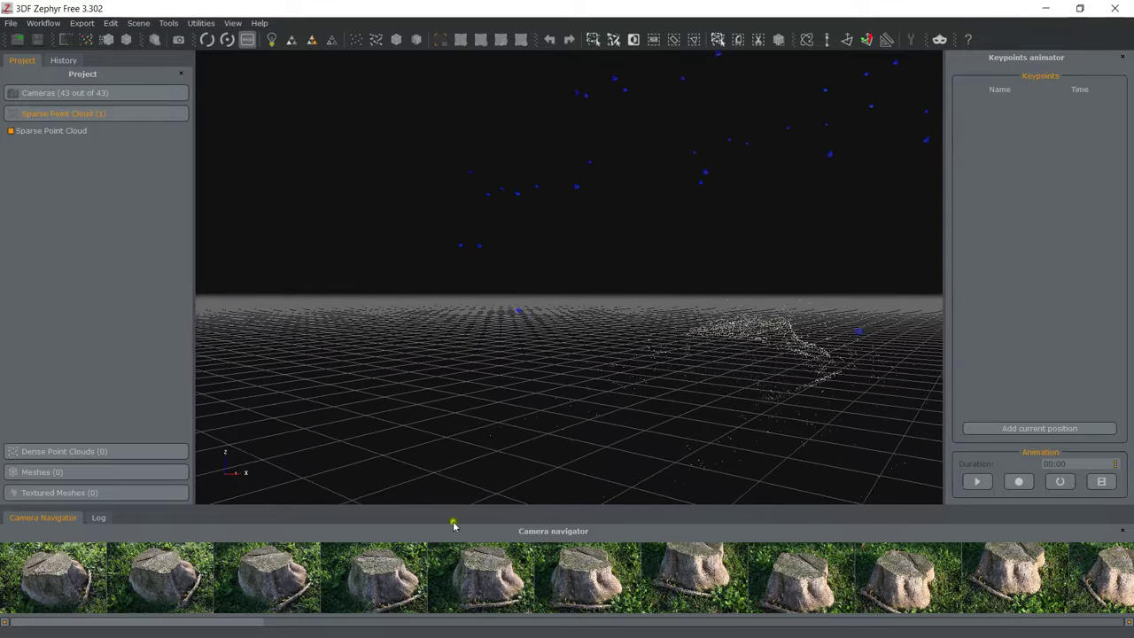
Examine the sparse point cloud through the cameras IMG_2289, IMG_2292 and IMG_2294, returning to the first navigation mode to orbit the cloud.
left_click(397, 584)
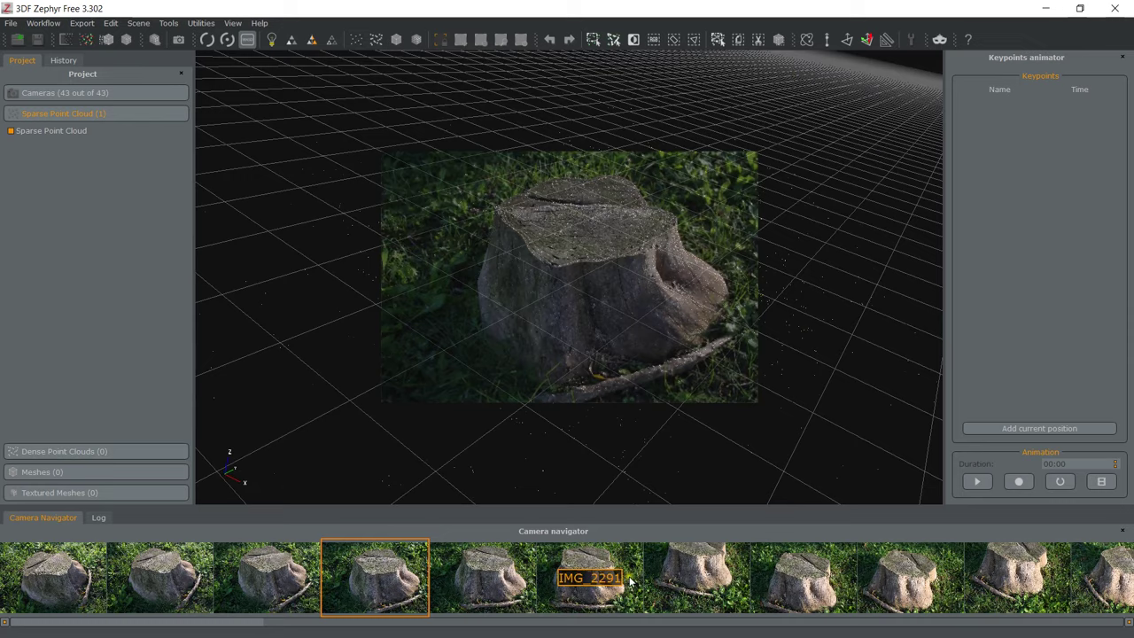
left_click(673, 581)
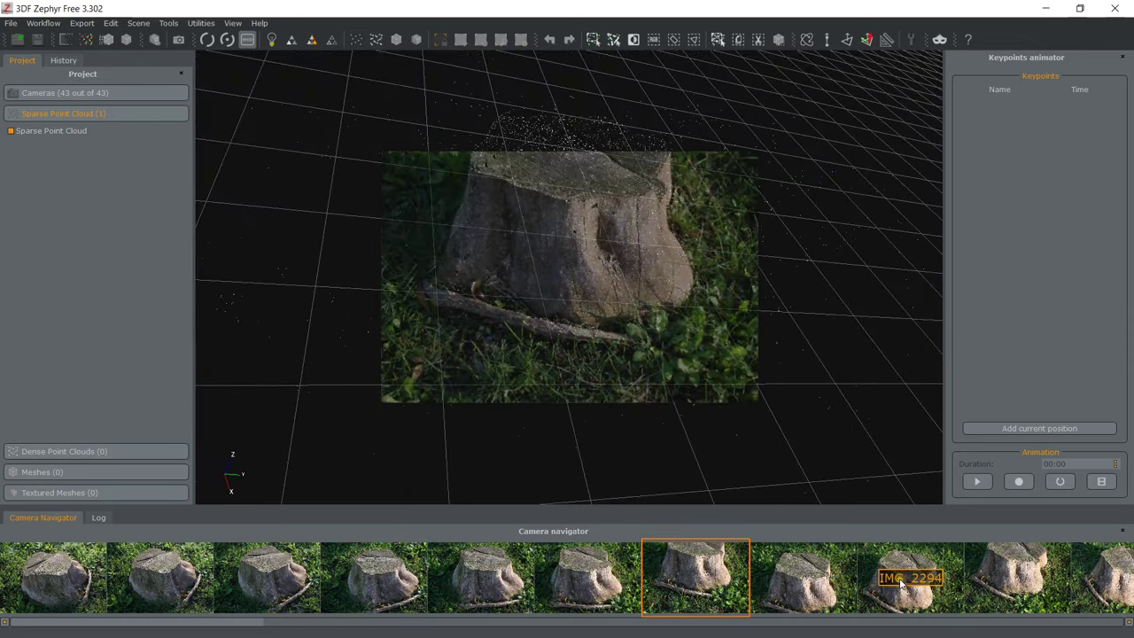
left_click(901, 582)
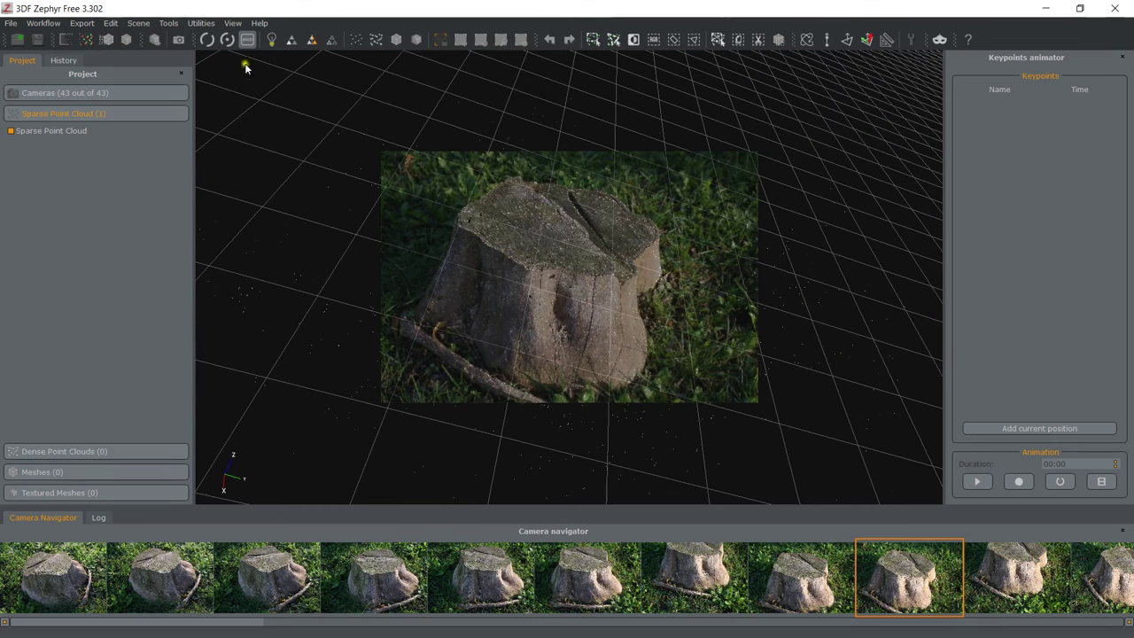
left_click(206, 40)
left_click_drag(405, 222, 409, 280)
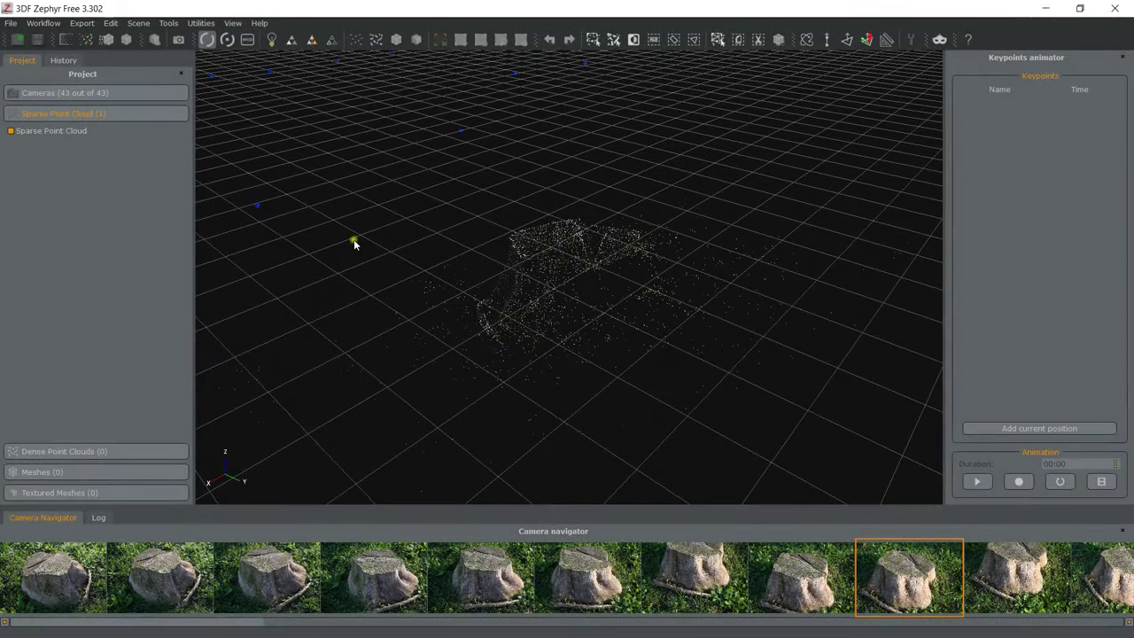
Generate a dense point cloud from the sparse reconstruction with the Close Range category and the Default preset.
left_click(46, 23)
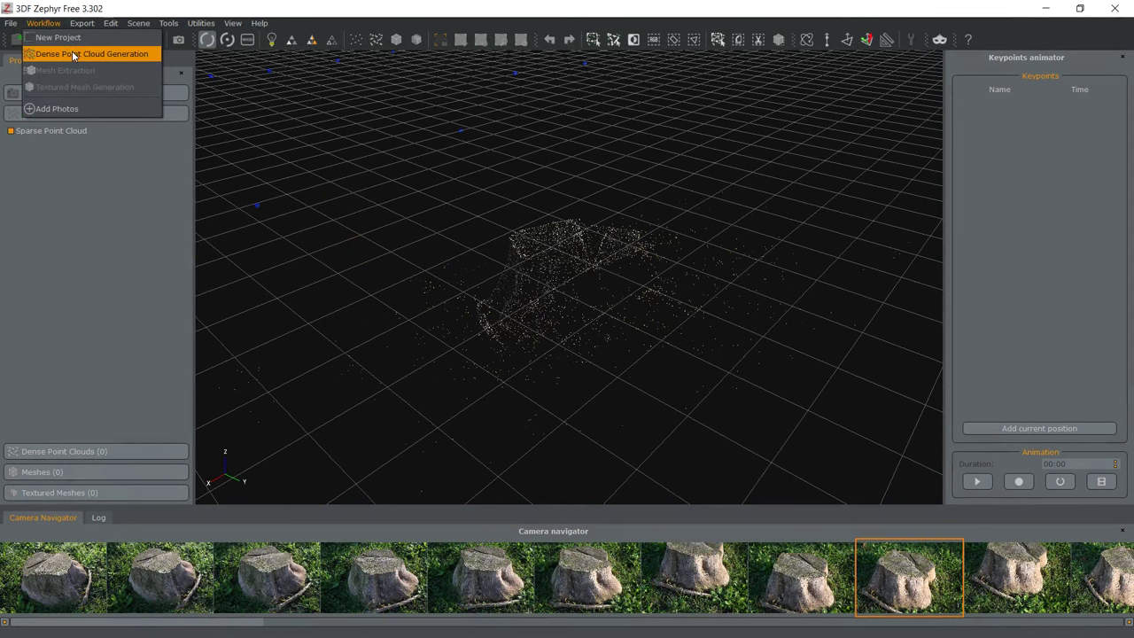
left_click(75, 55)
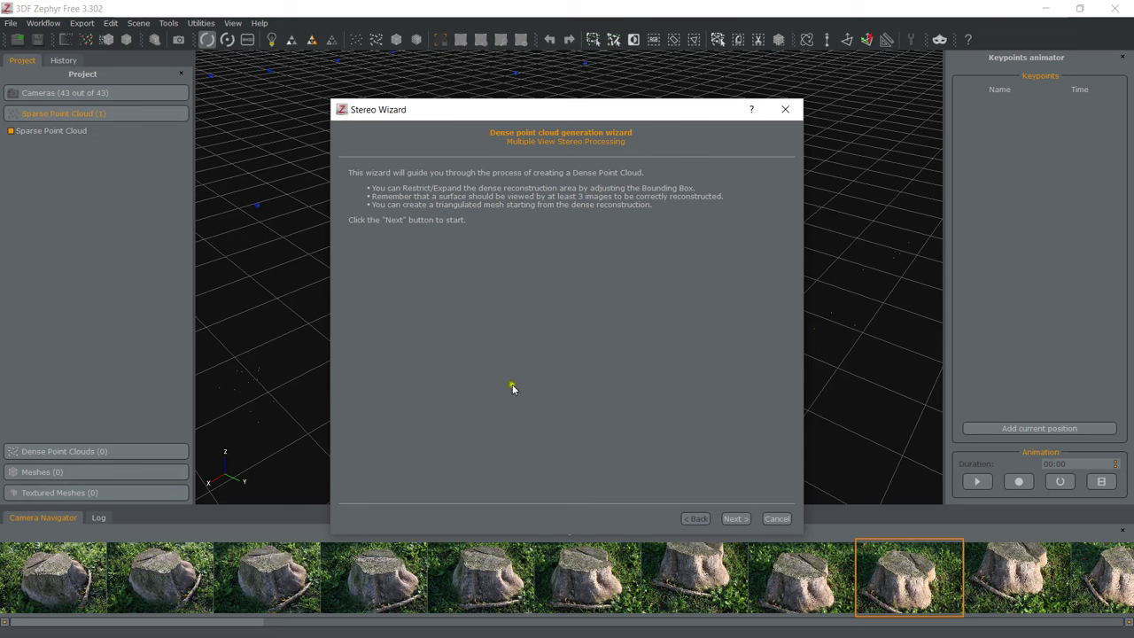
left_click(735, 519)
left_click(735, 518)
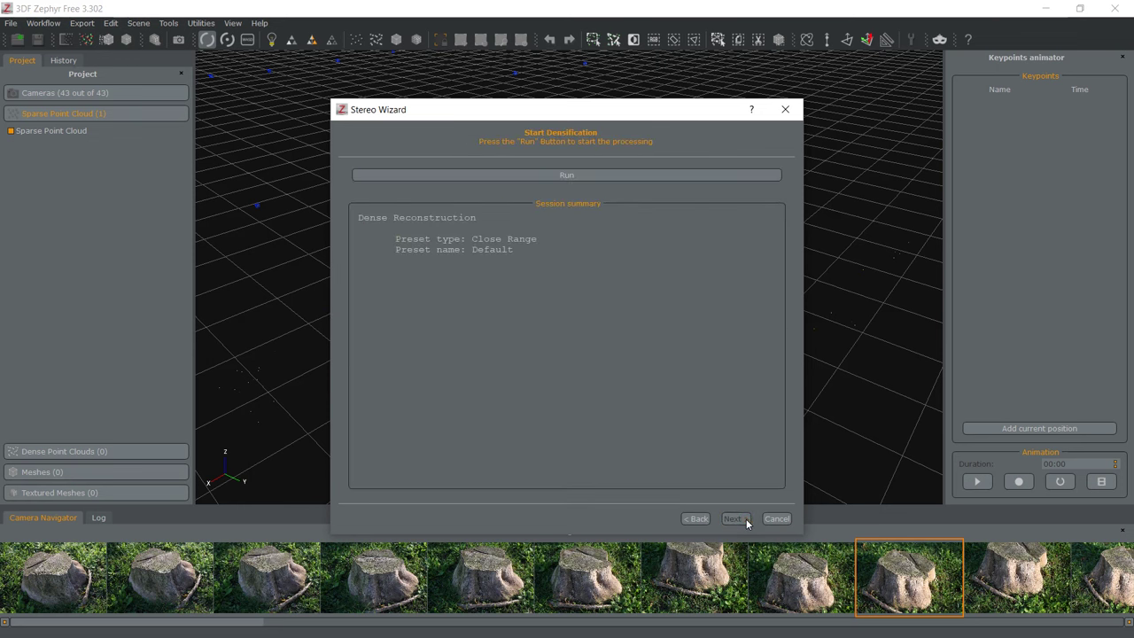
left_click(587, 176)
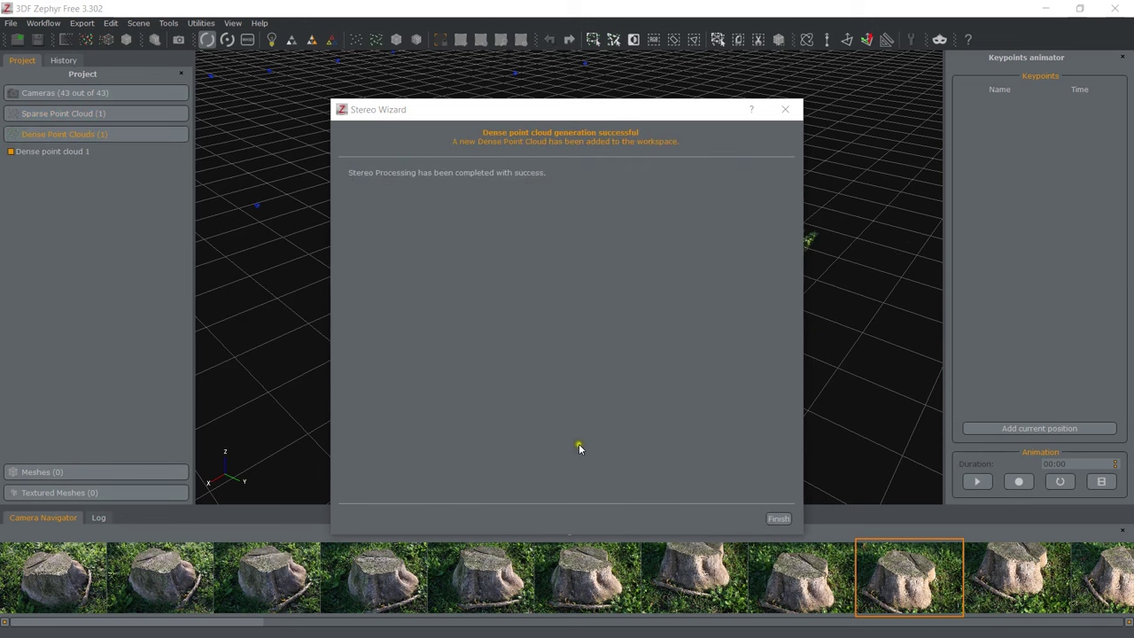
left_click(767, 518)
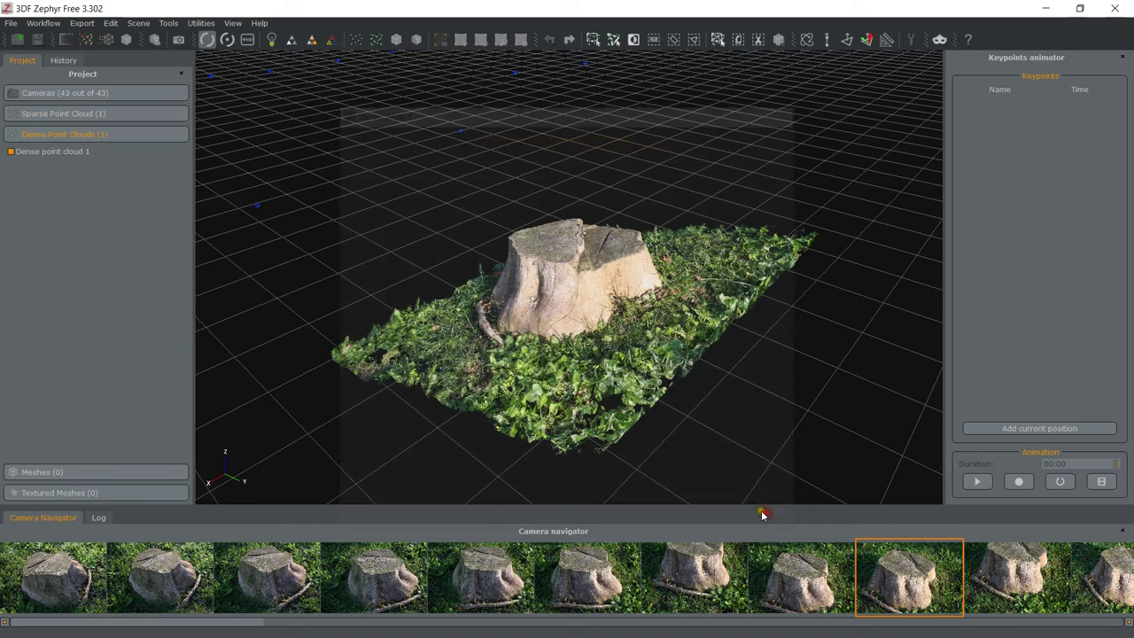
Generate a second dense point cloud with the Close Range category and the High Details preset, without using another cloud as initialization.
left_click_drag(279, 198, 744, 292)
left_click(42, 23)
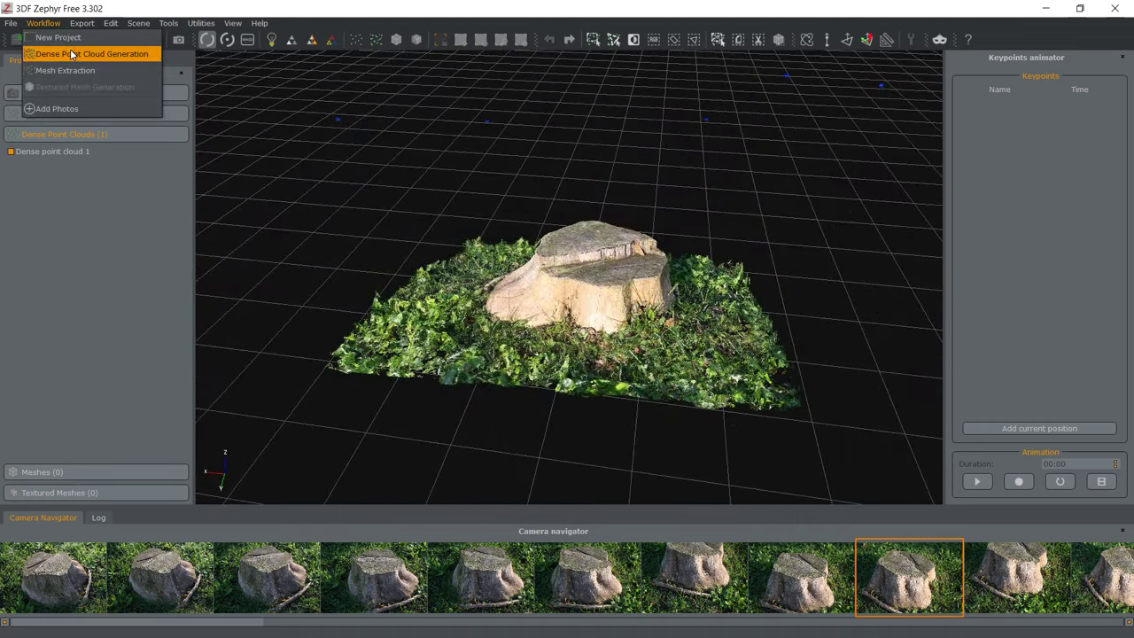
left_click(71, 53)
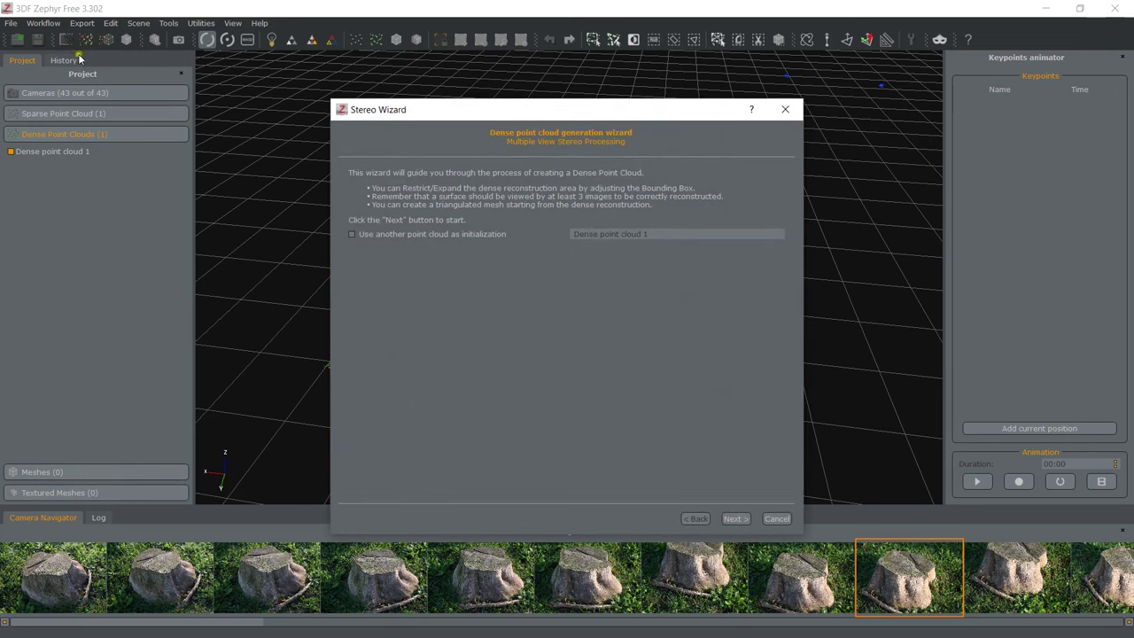
left_click(736, 519)
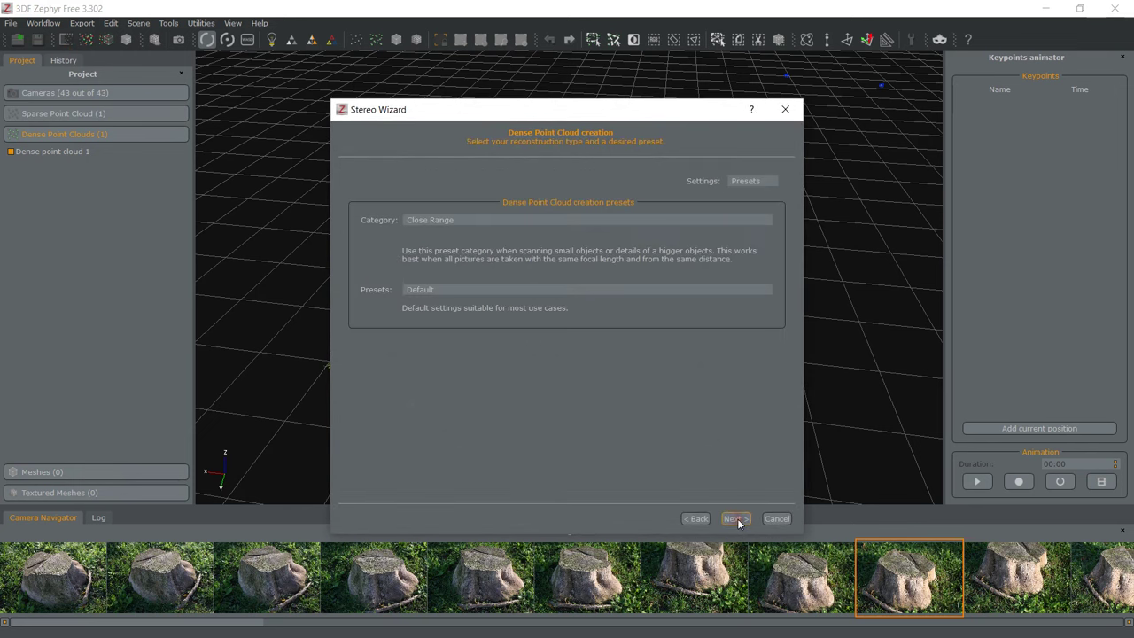
left_click(467, 288)
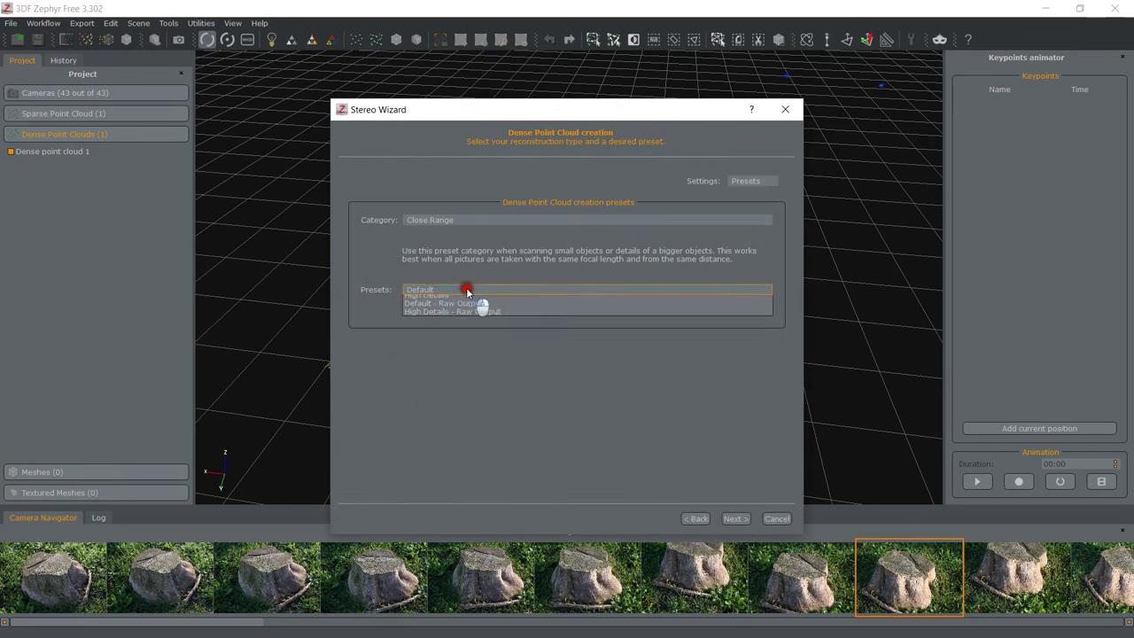
left_click(461, 316)
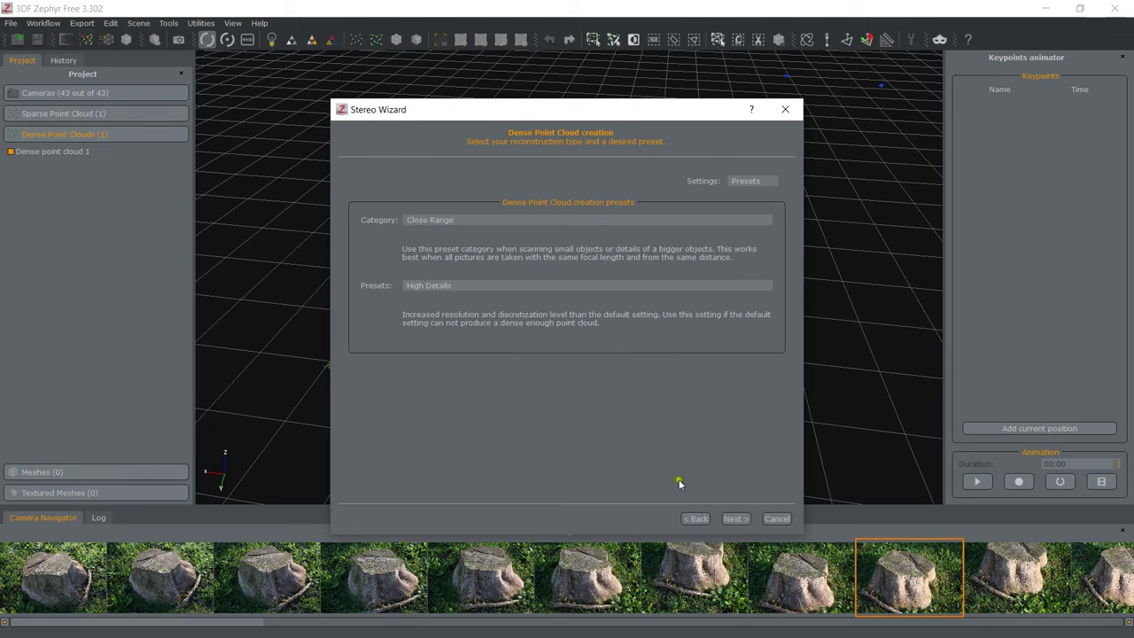
left_click(734, 518)
left_click(543, 175)
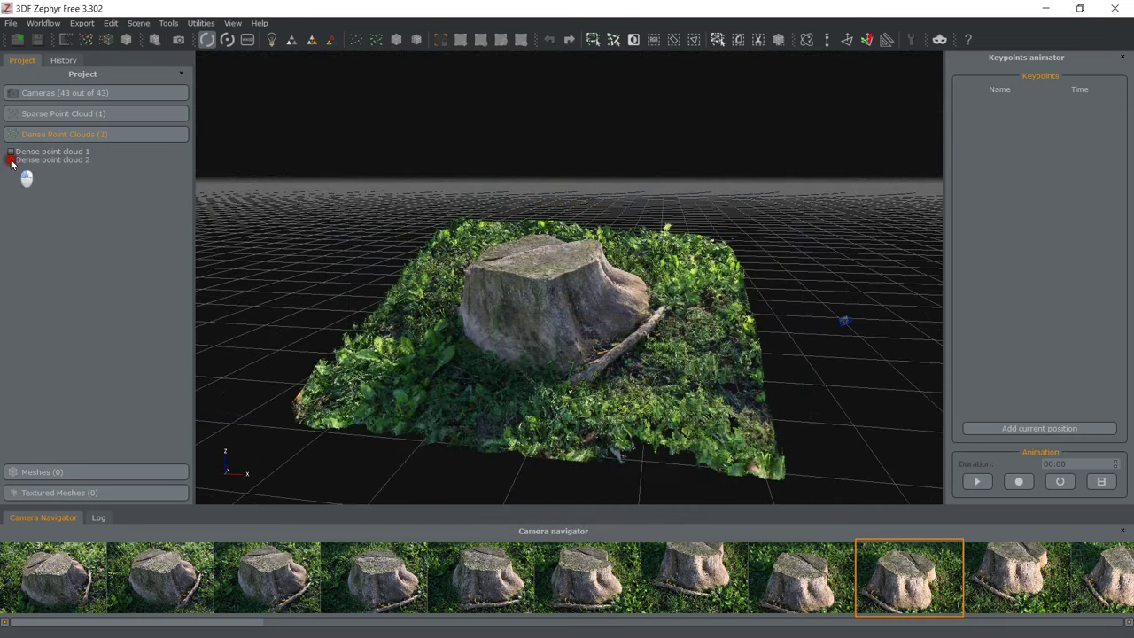
Compare Dense point cloud 1 and Dense point cloud 2 by alternately showing and hiding them.
left_click(10, 160)
left_click(11, 152)
left_click(10, 153)
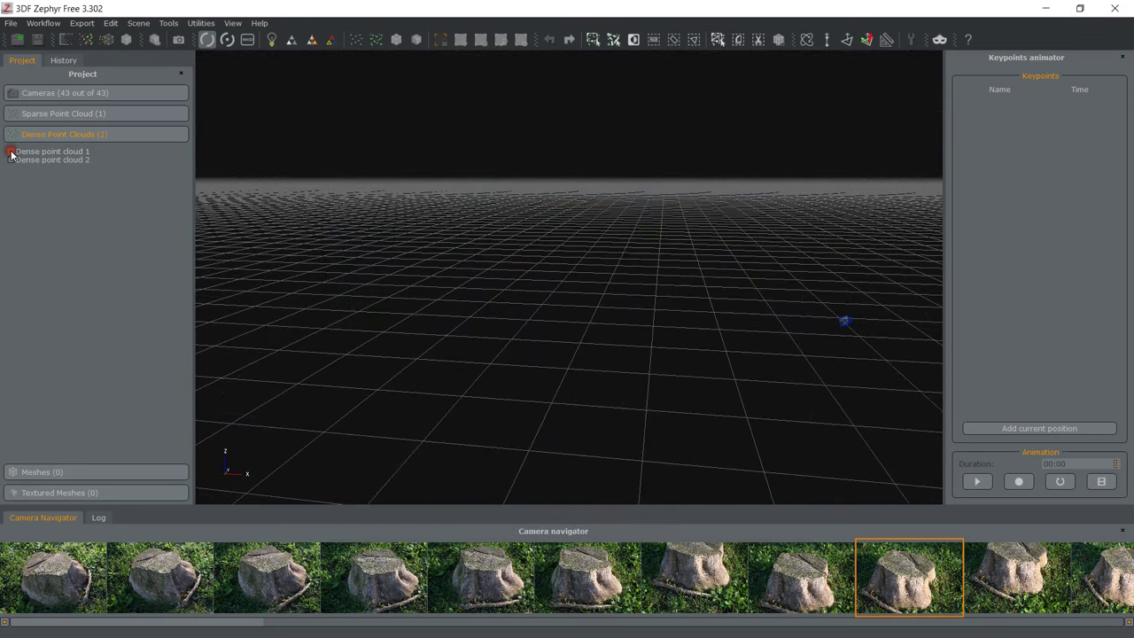
left_click(10, 160)
left_click(11, 152)
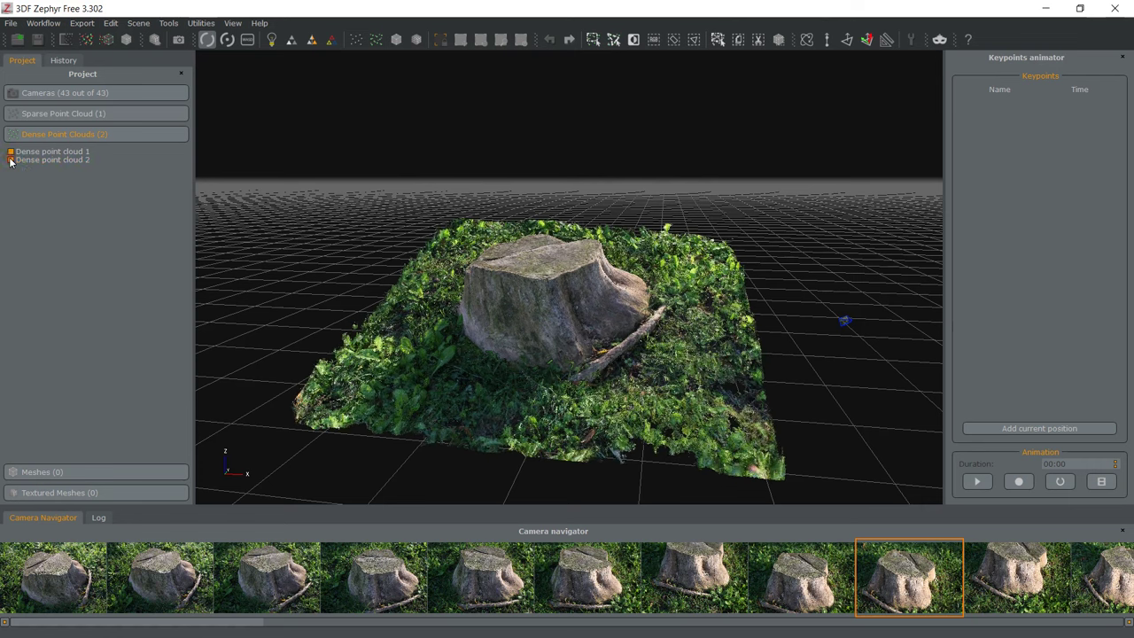
left_click(10, 152)
left_click(10, 153)
left_click(11, 153)
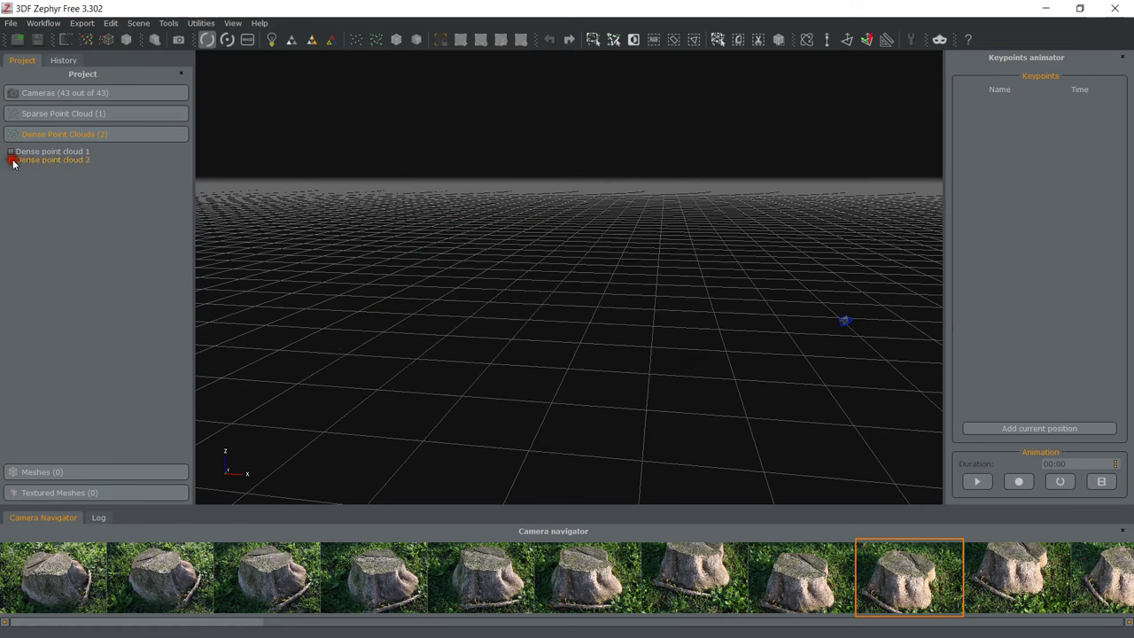
left_click(11, 160)
left_click(10, 152)
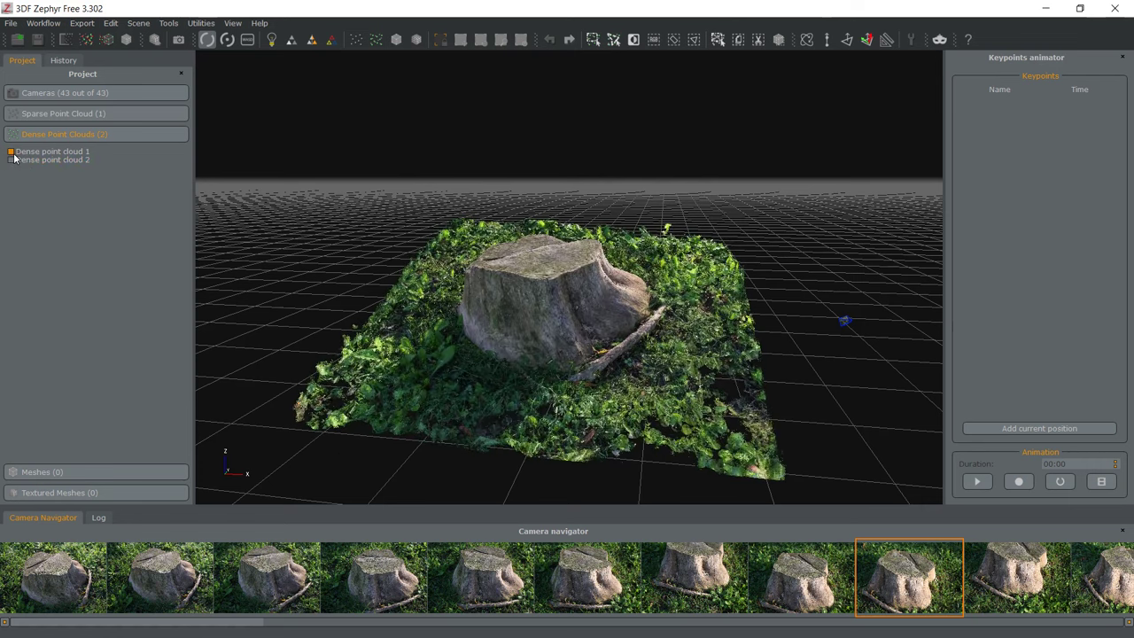
left_click_drag(645, 394, 524, 431)
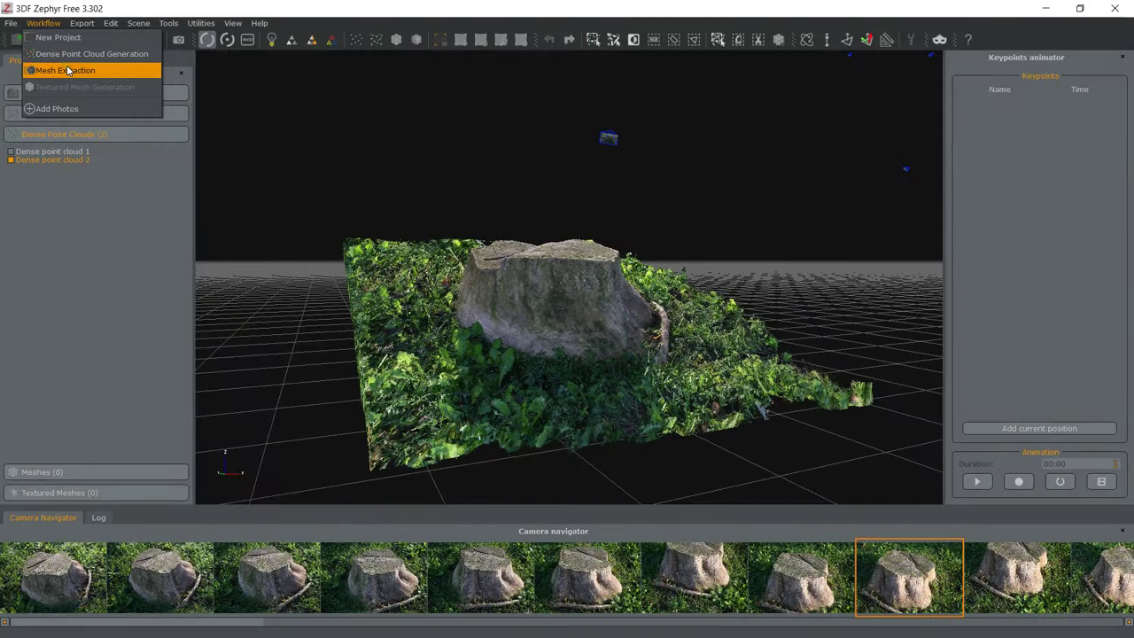
Extract a mesh from Dense point cloud 2 with the Close Range category and the Default - Smooth Surface preset.
left_click(67, 71)
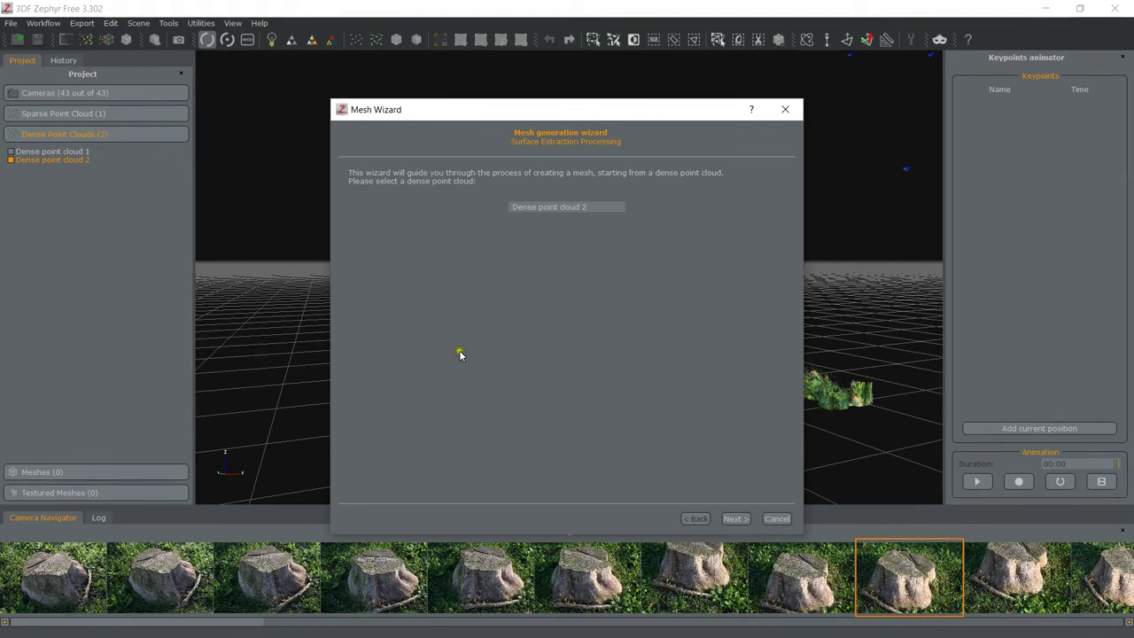
left_click(576, 209)
left_click(578, 209)
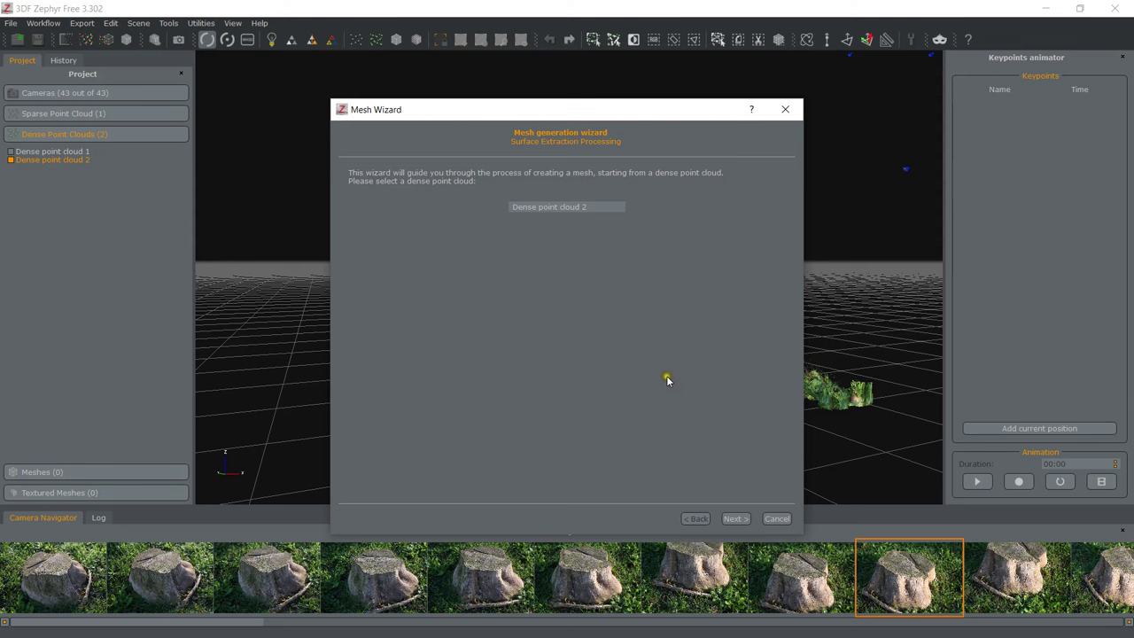
left_click(736, 518)
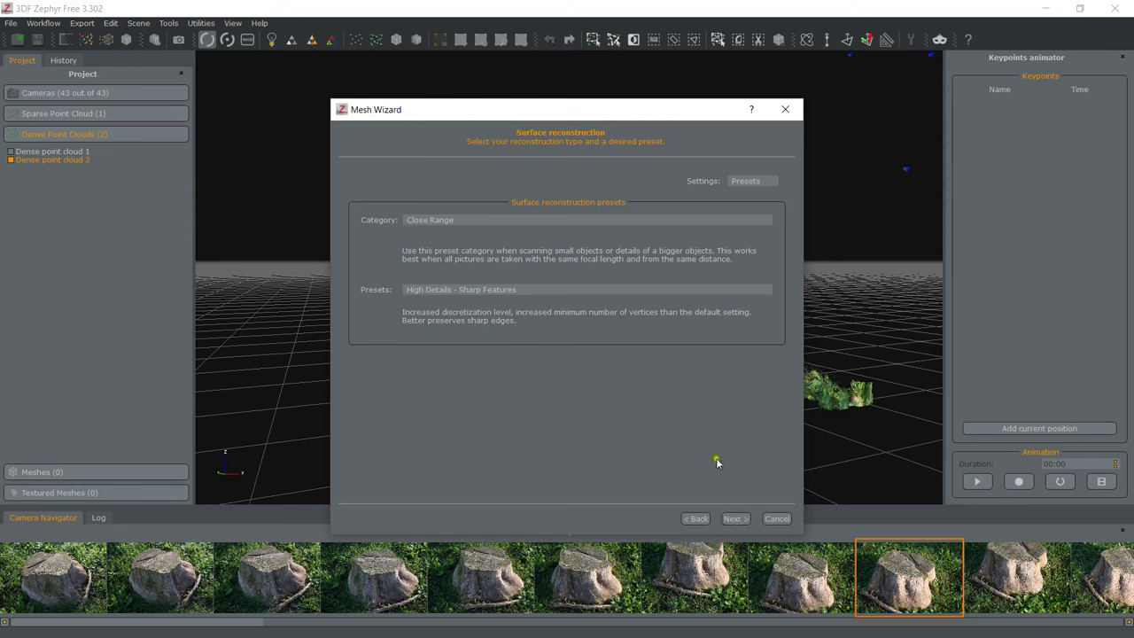
left_click(508, 290)
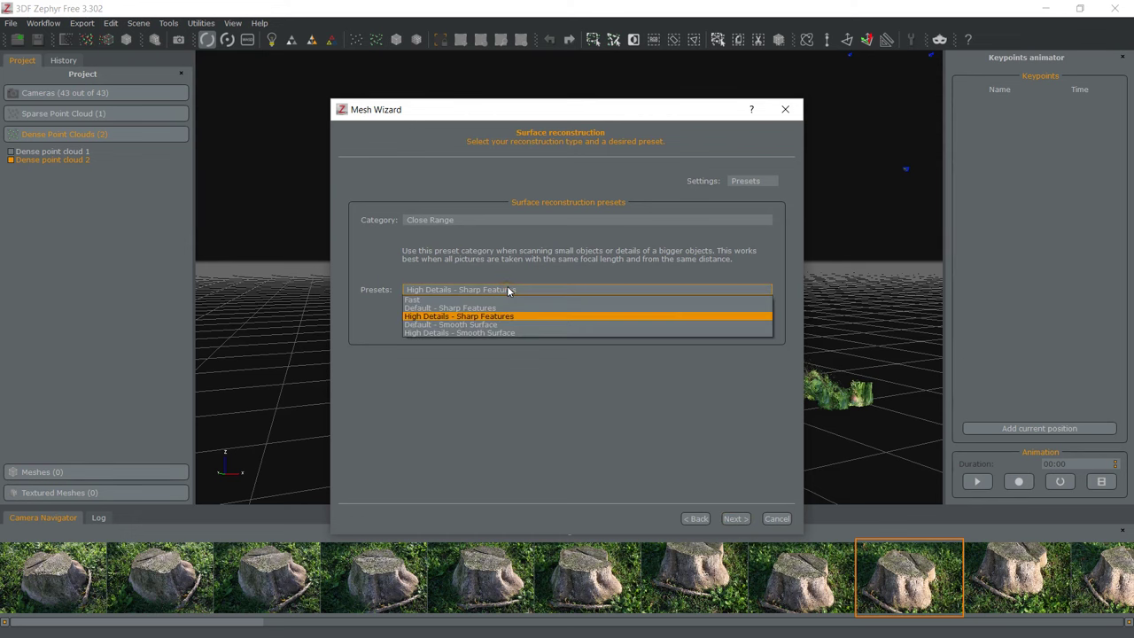
left_click(494, 325)
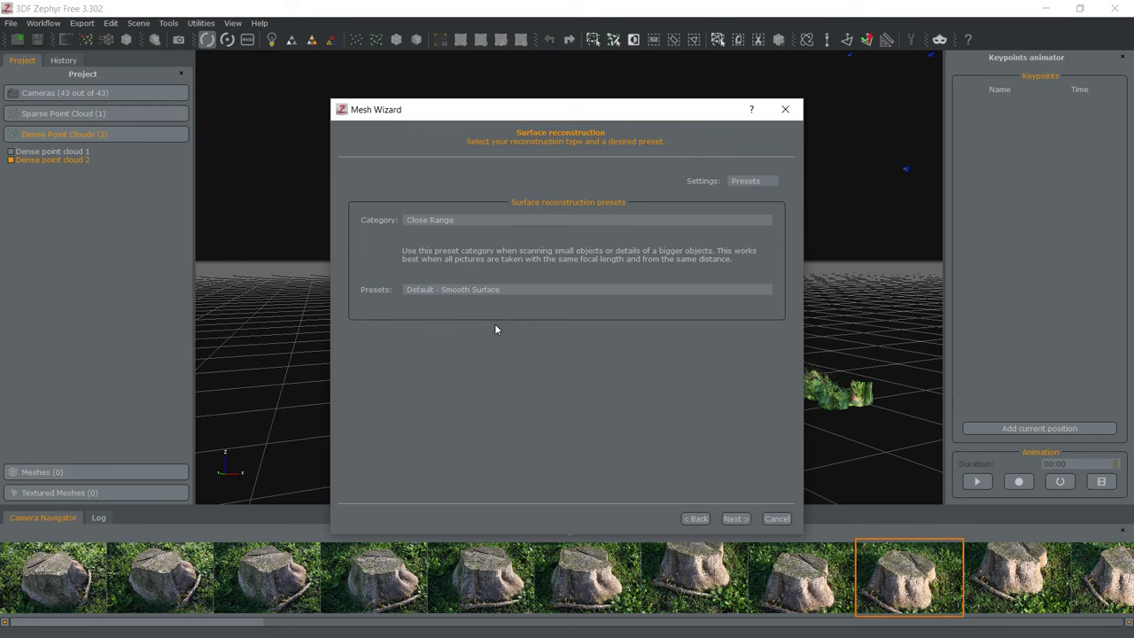
left_click(734, 523)
left_click(587, 173)
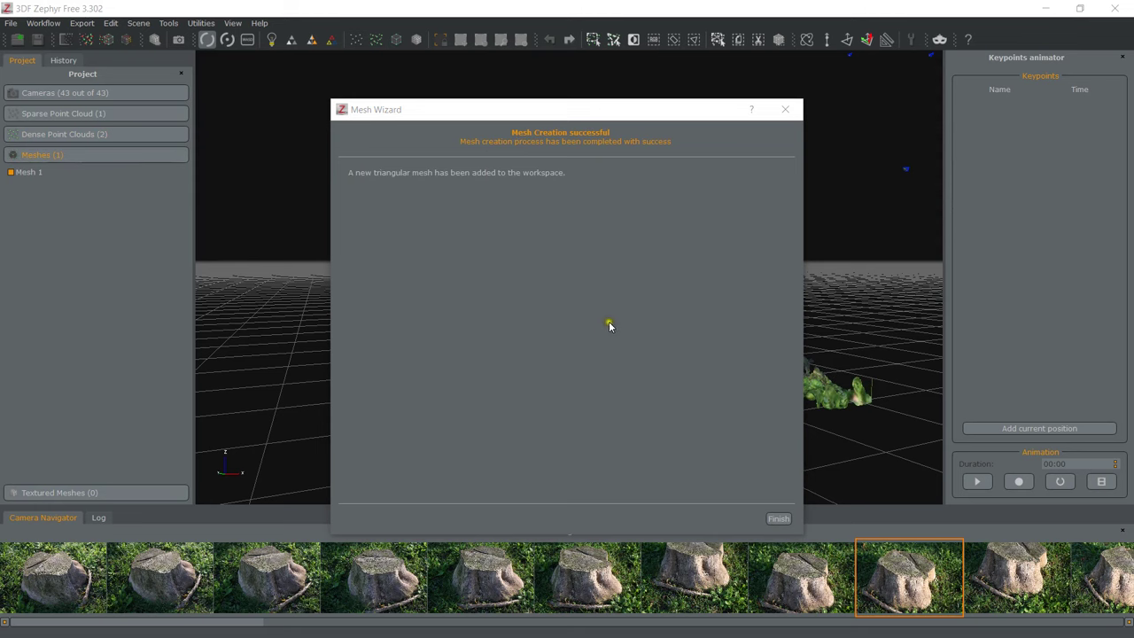
left_click(777, 518)
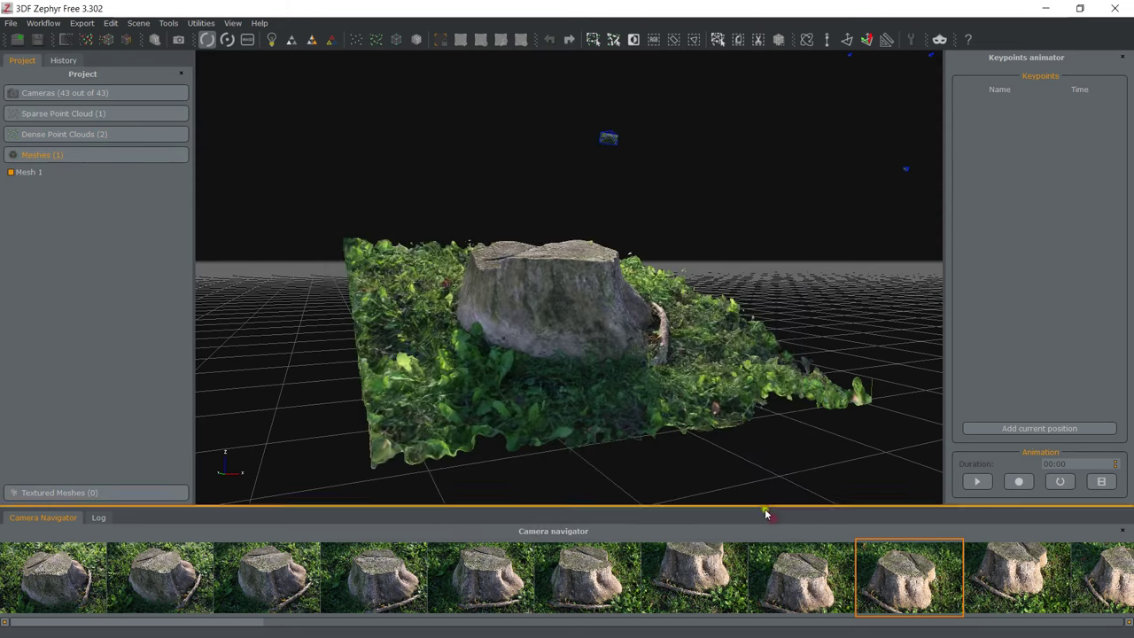
scroll(610, 411, "up", 3)
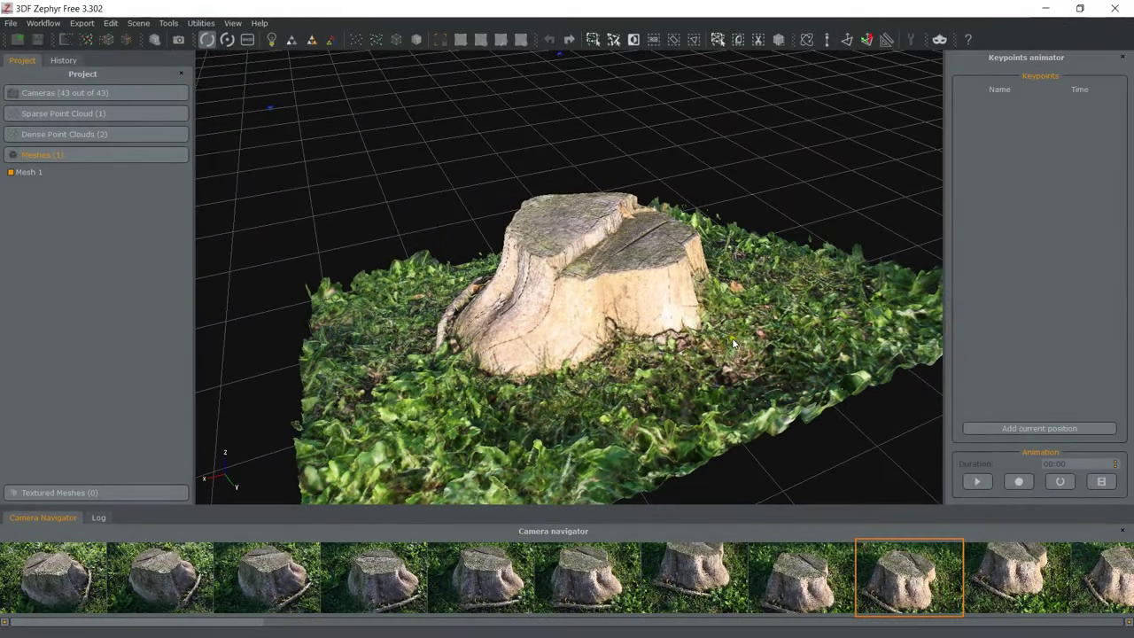
Select the disconnected triangles of Mesh 1 with the Connected components method at cardinality 3486 and delete them.
left_click(693, 40)
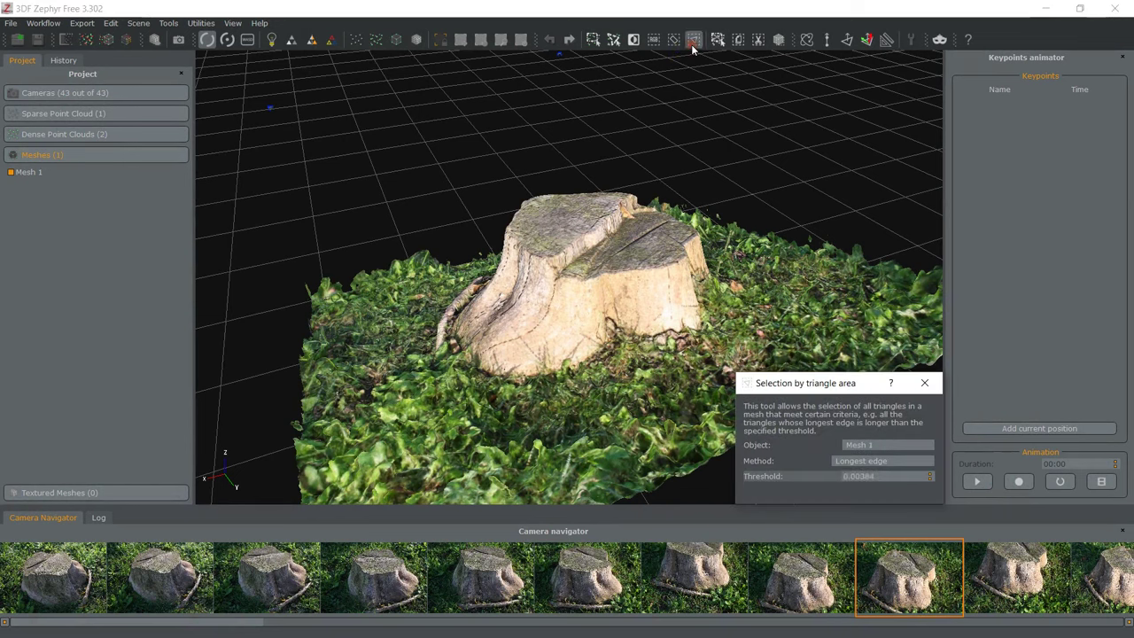
left_click(846, 461)
left_click(859, 487)
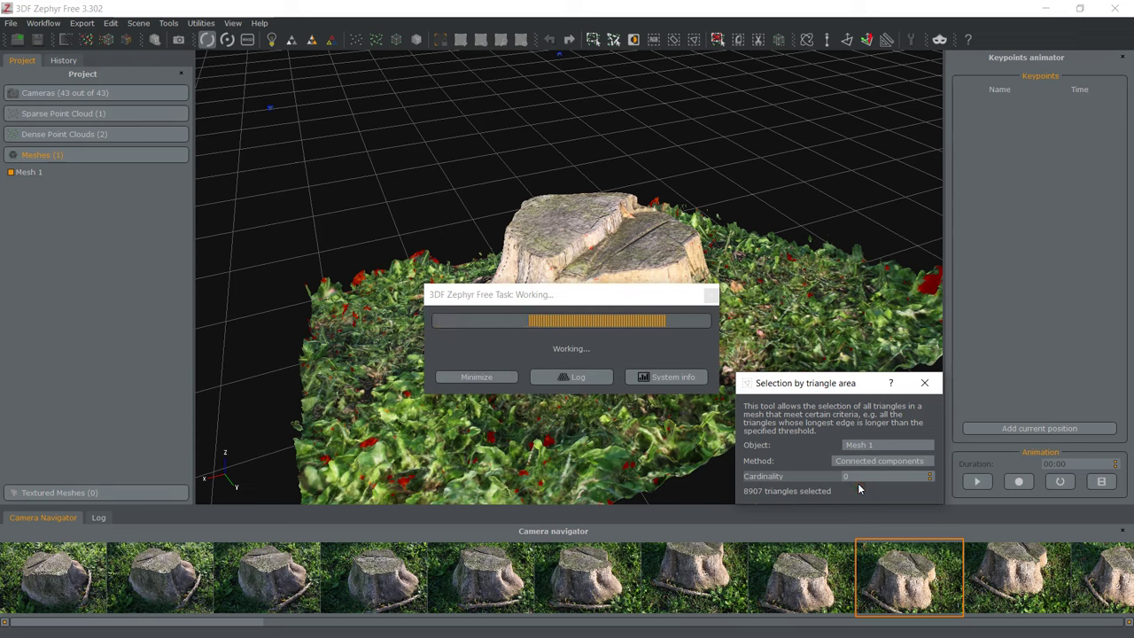
left_click(850, 479)
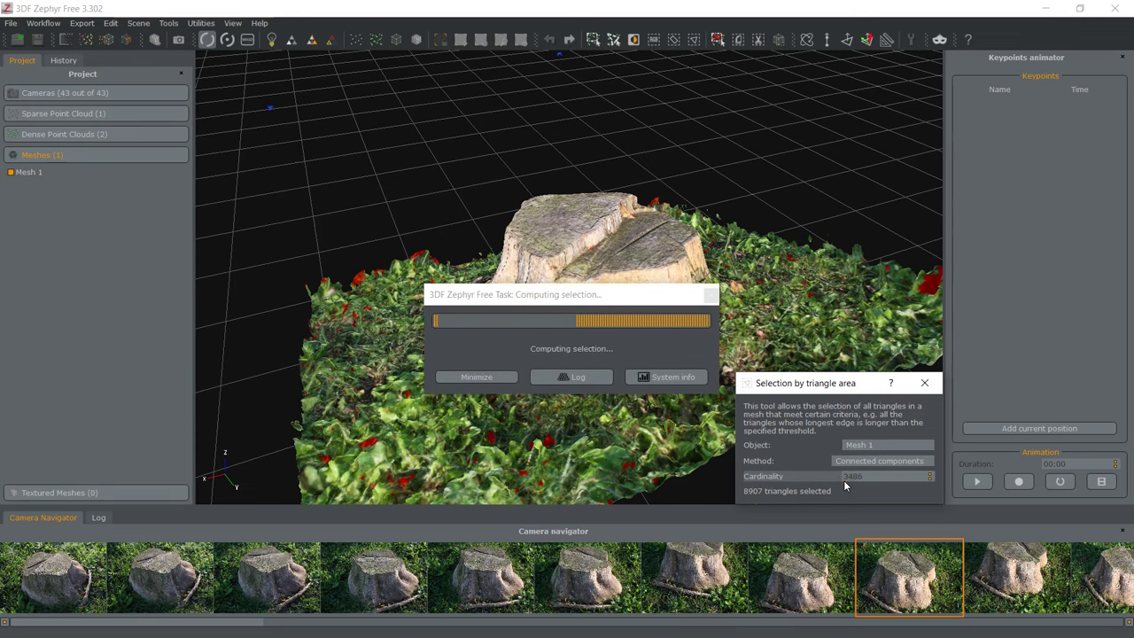
left_click_drag(677, 434, 748, 408)
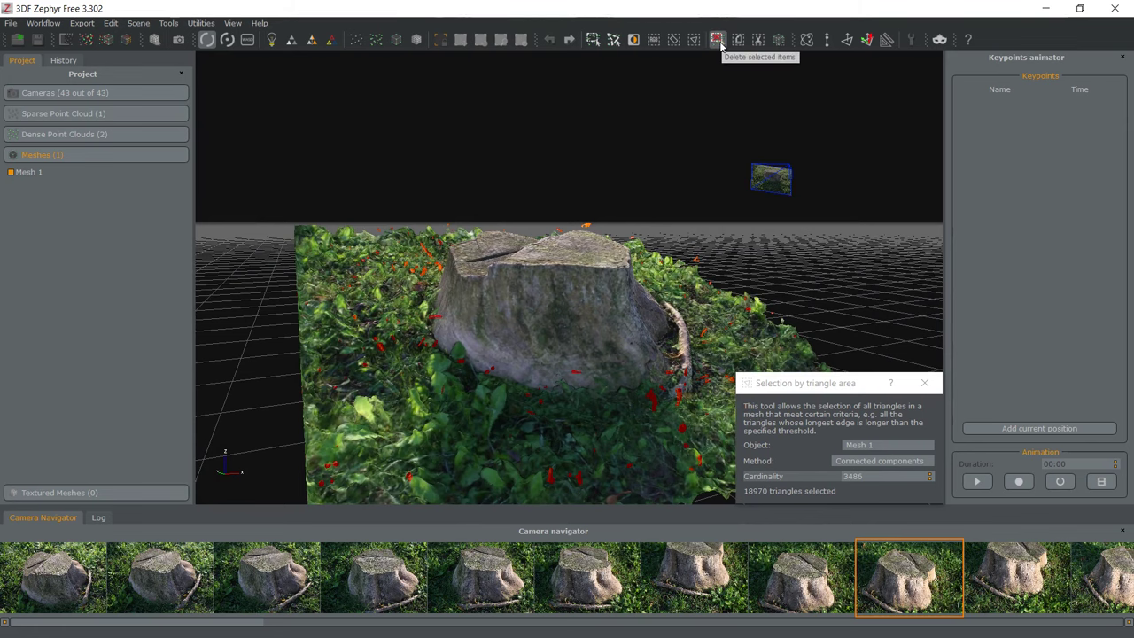
left_click(720, 46)
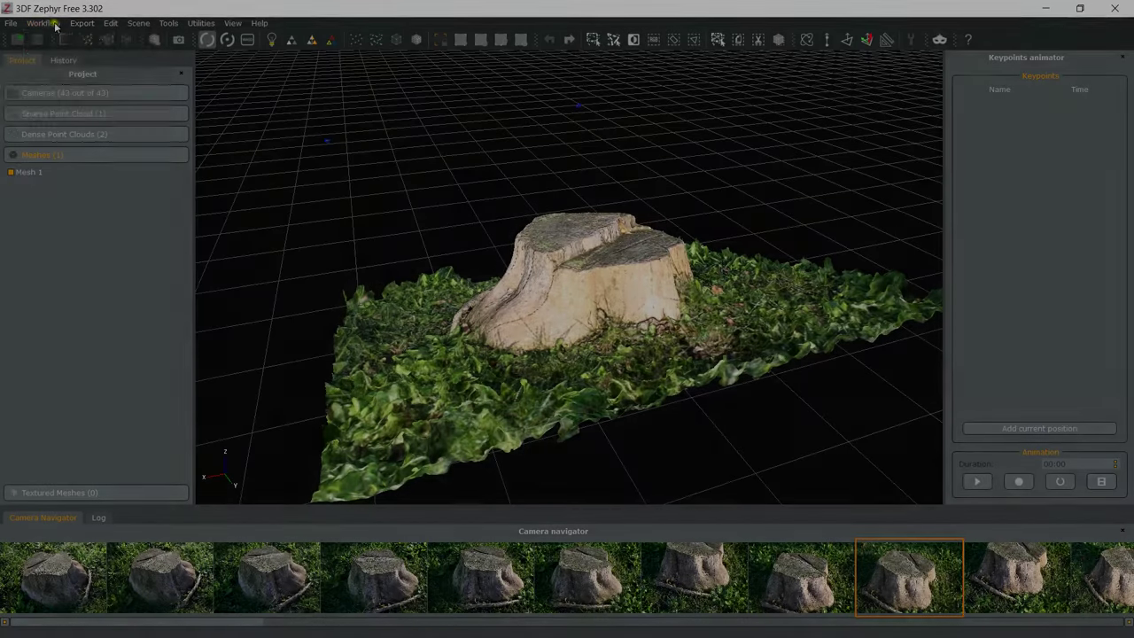
Generate a textured mesh from Mesh 1 using all cameras, max texture size 8192, 50 % image resolution and at most 499396 vertices.
left_click(44, 23)
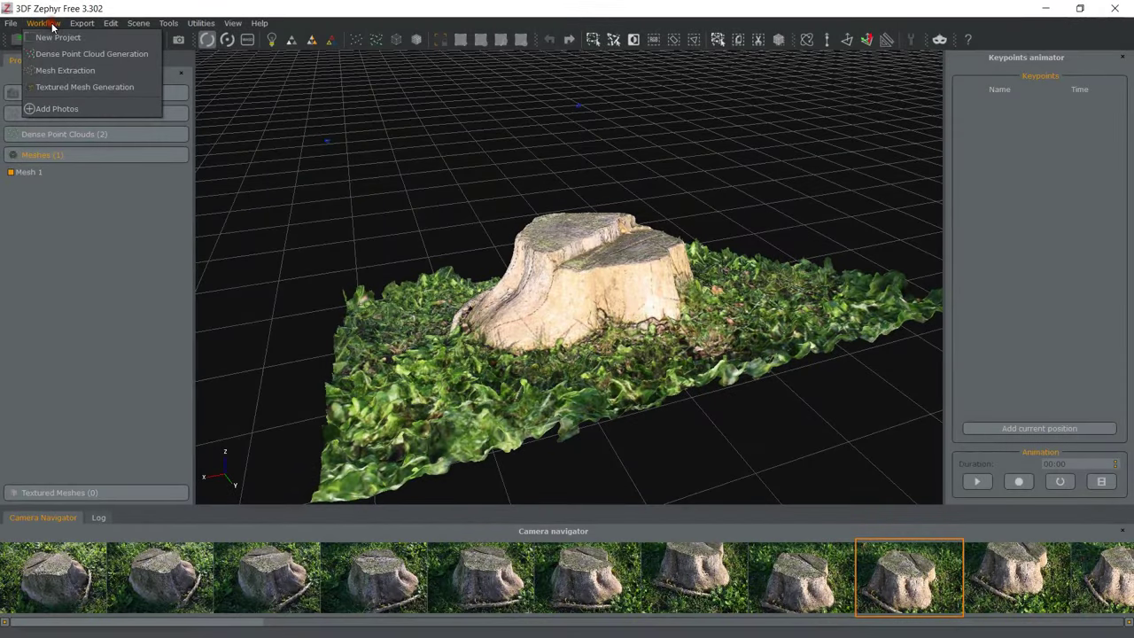
left_click(85, 86)
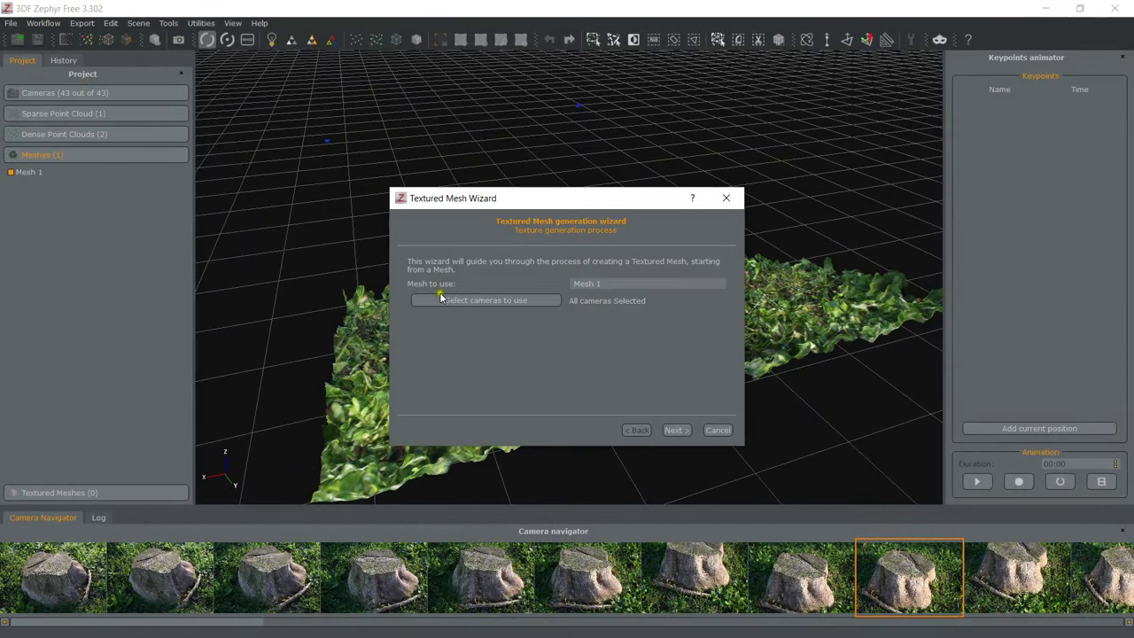
left_click(676, 430)
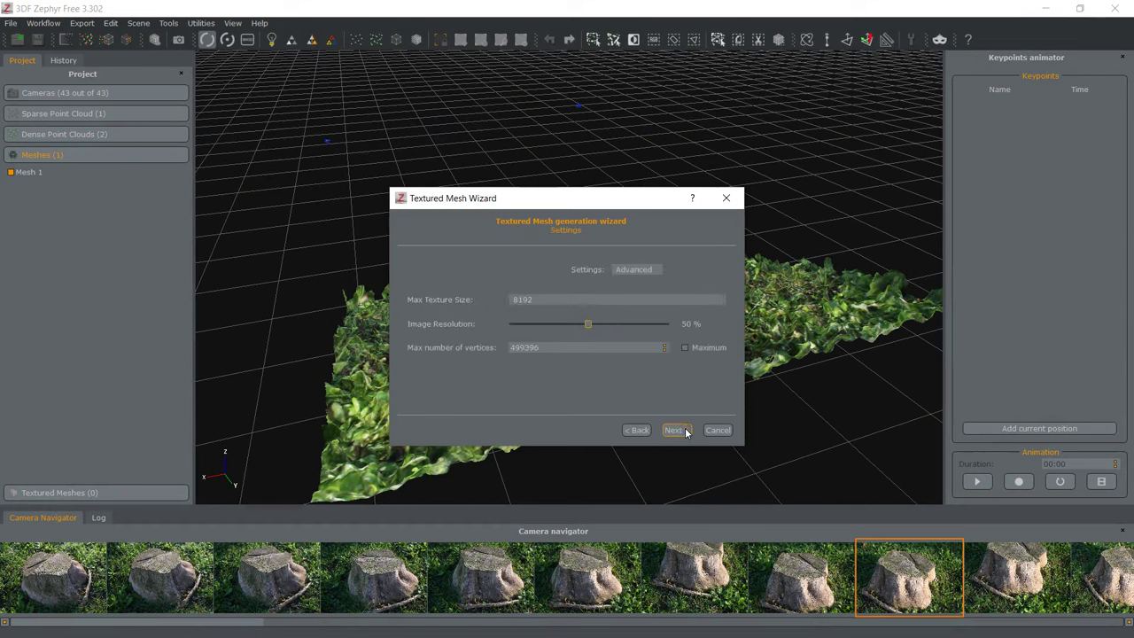
left_click(675, 430)
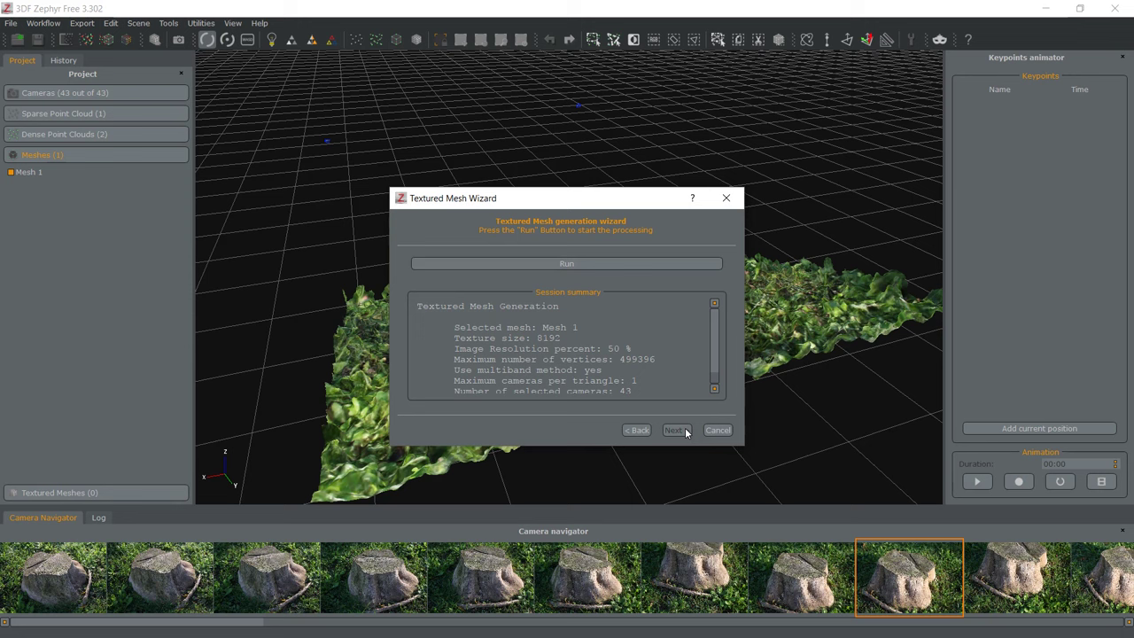
left_click(587, 264)
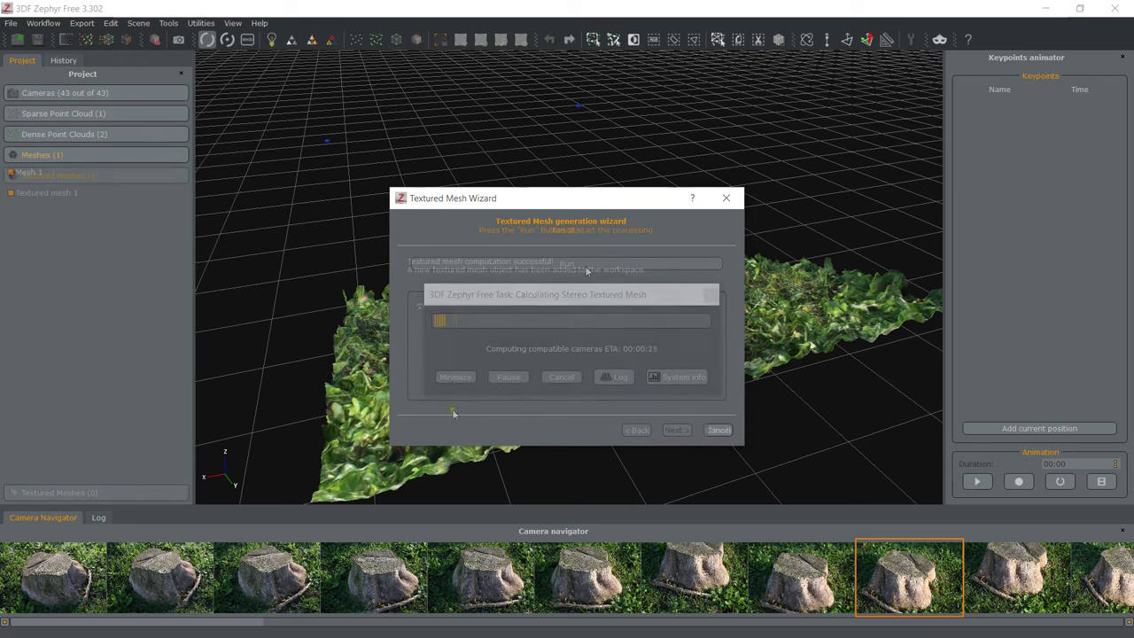
left_click(718, 430)
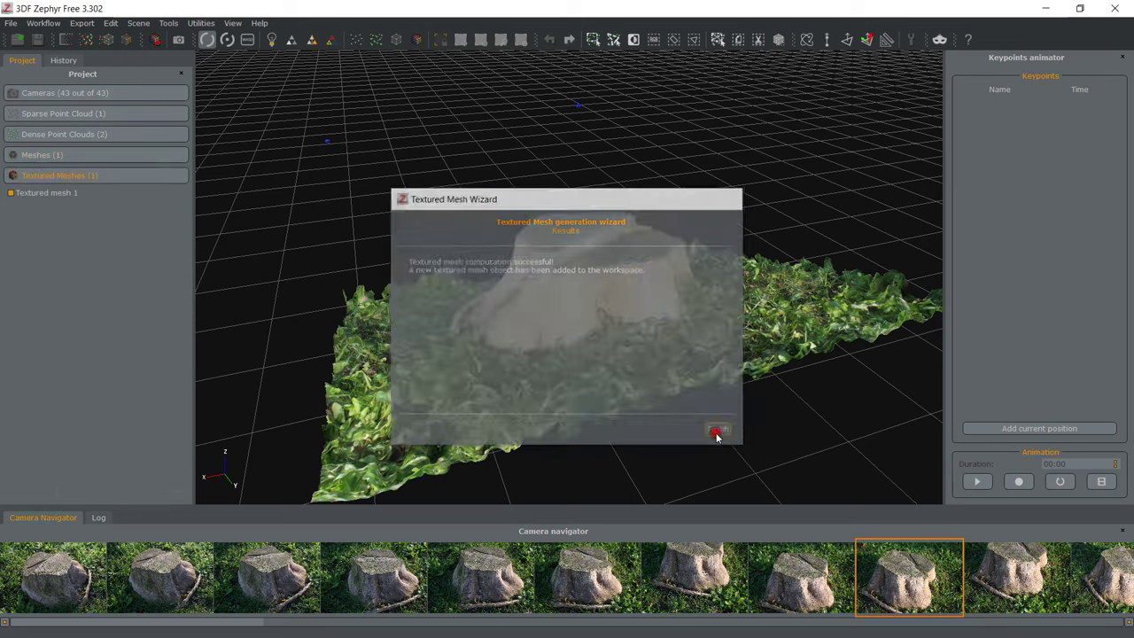
Rotate all structured objects about the X axis so that the ground around the stump lies level with the grid.
left_click_drag(742, 324, 413, 336)
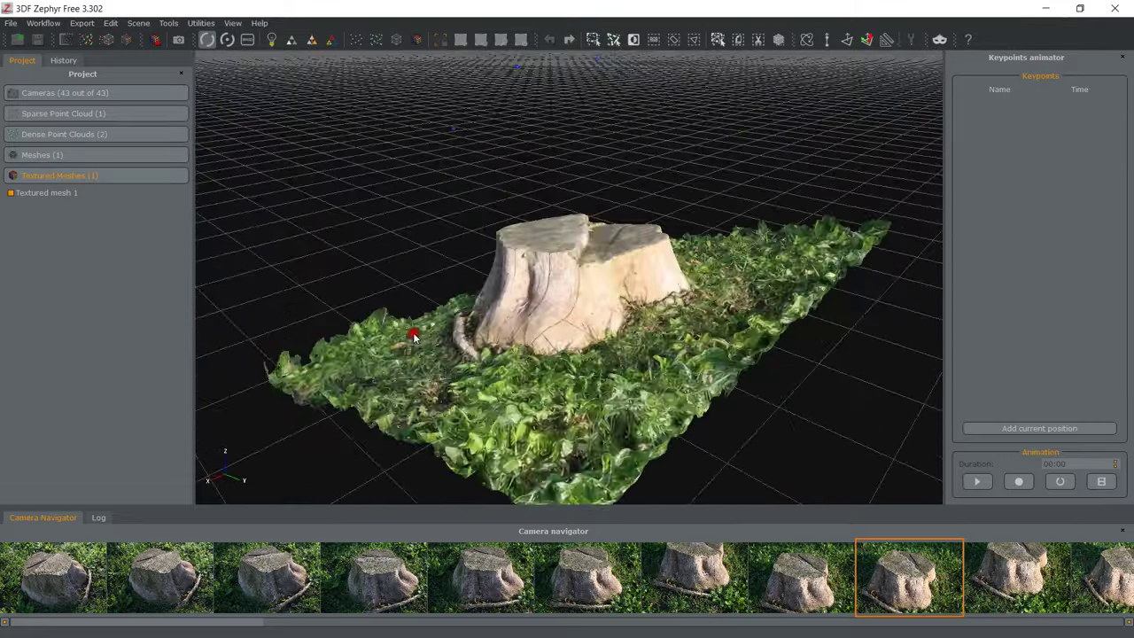
left_click_drag(551, 310, 648, 272)
left_click(807, 44)
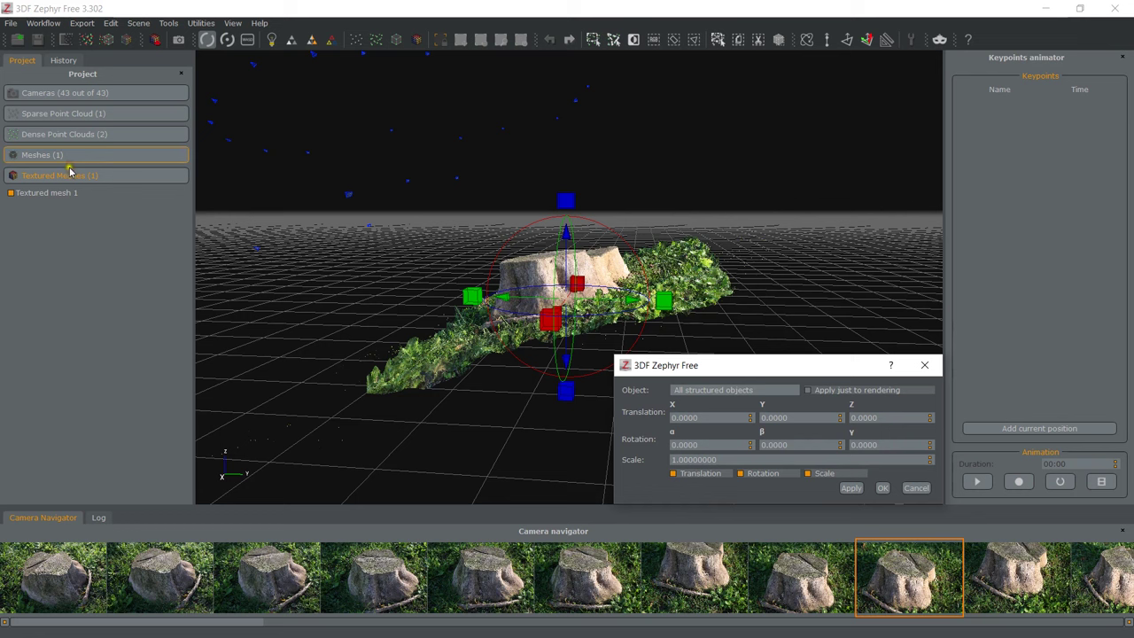
left_click(11, 196)
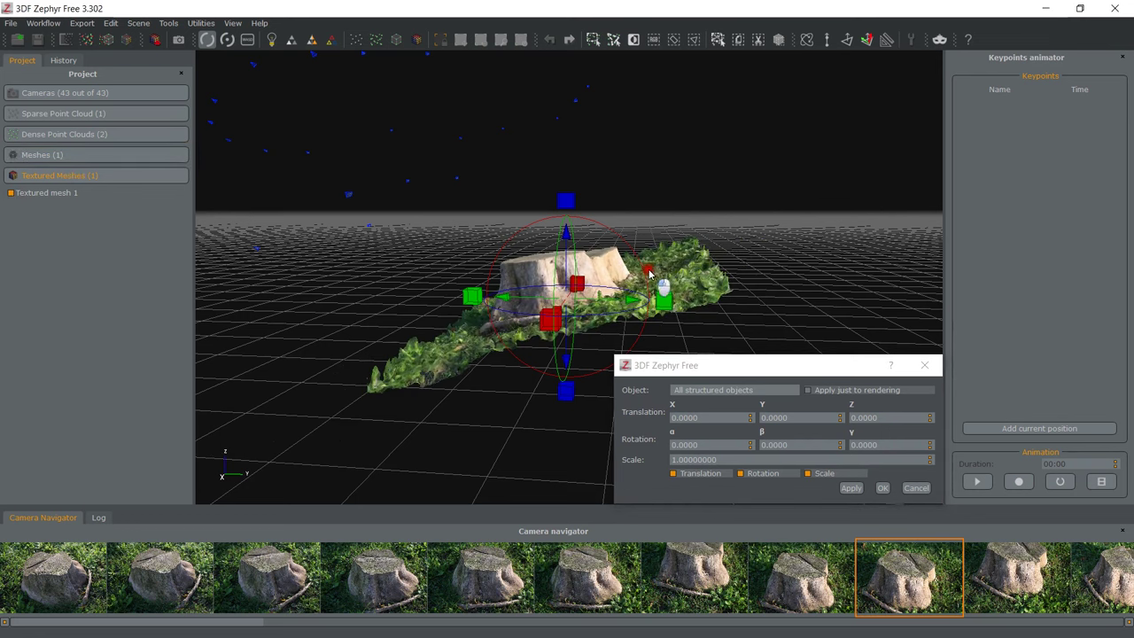
left_click_drag(642, 270, 652, 298)
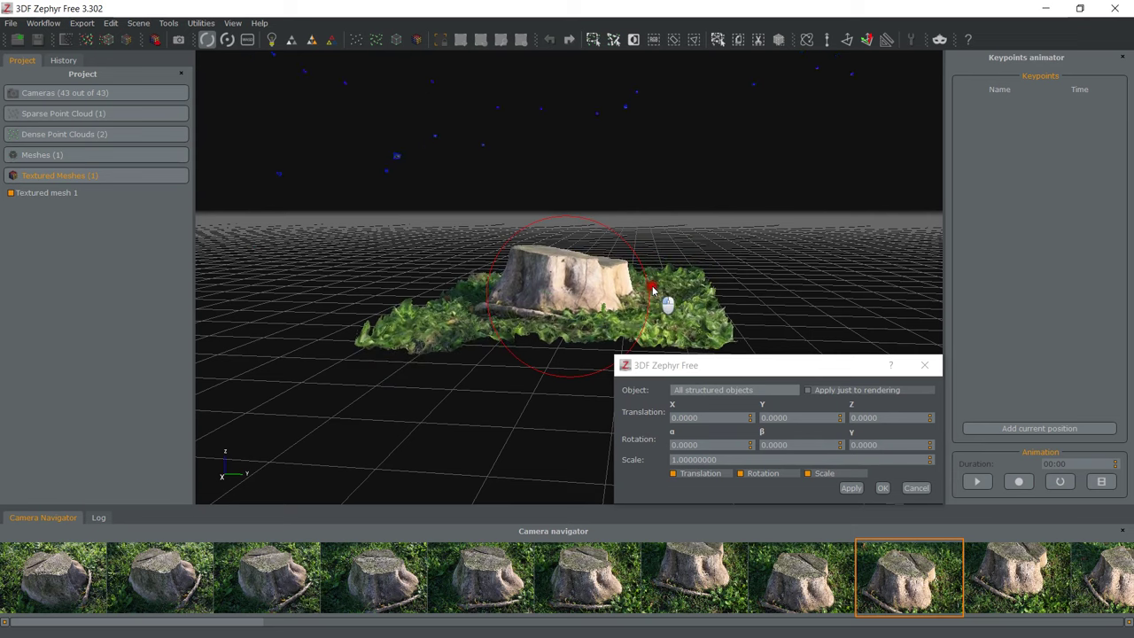
left_click_drag(594, 379, 358, 402)
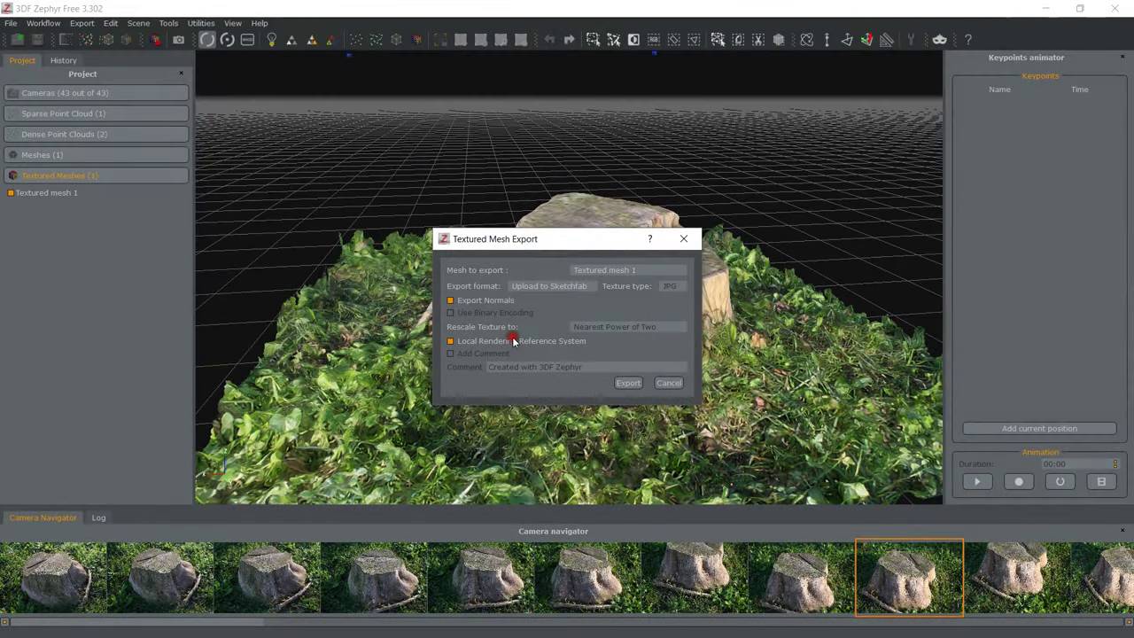
Export Textured mesh 1 in Obj/Mtl format with normals and a JPG texture as stump in the Stump folder.
left_click(545, 286)
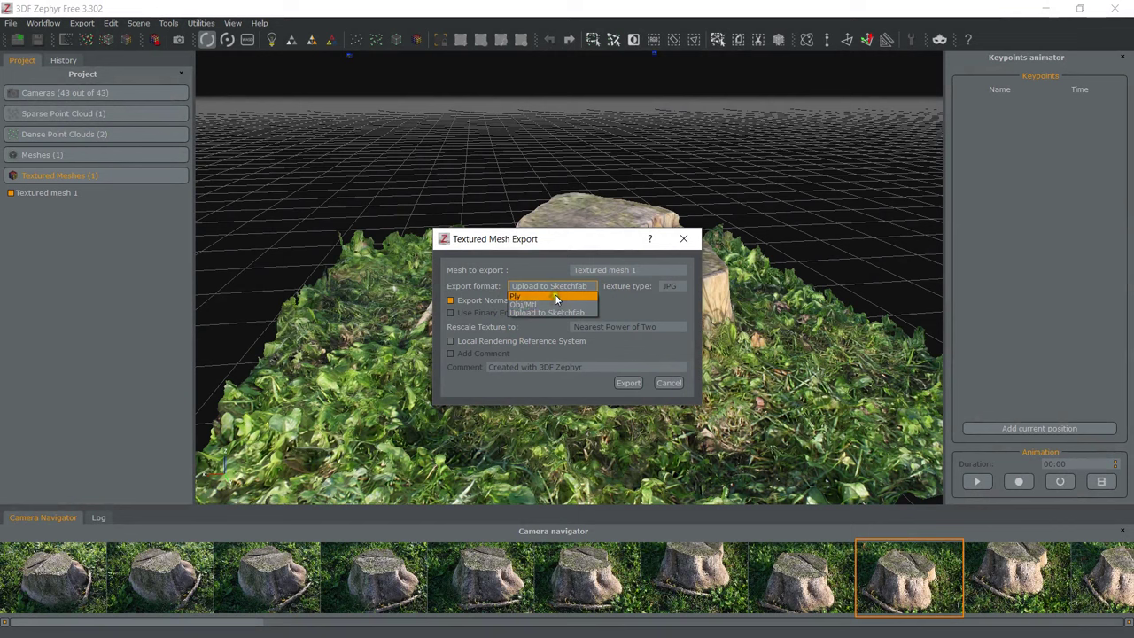
left_click(554, 304)
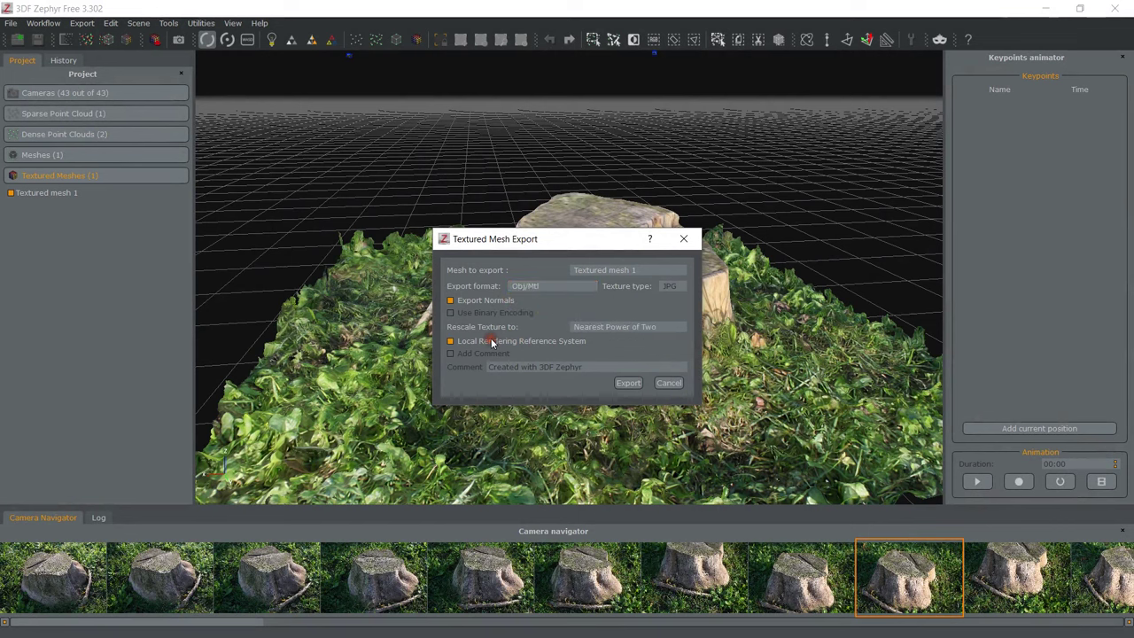
left_click(628, 383)
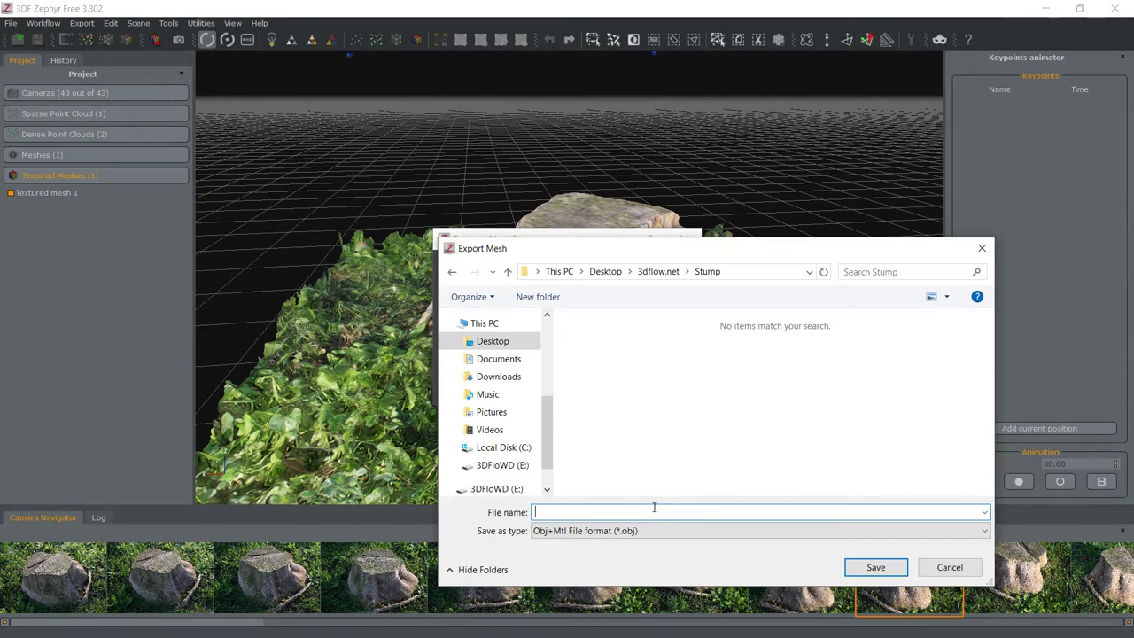
type("tump")
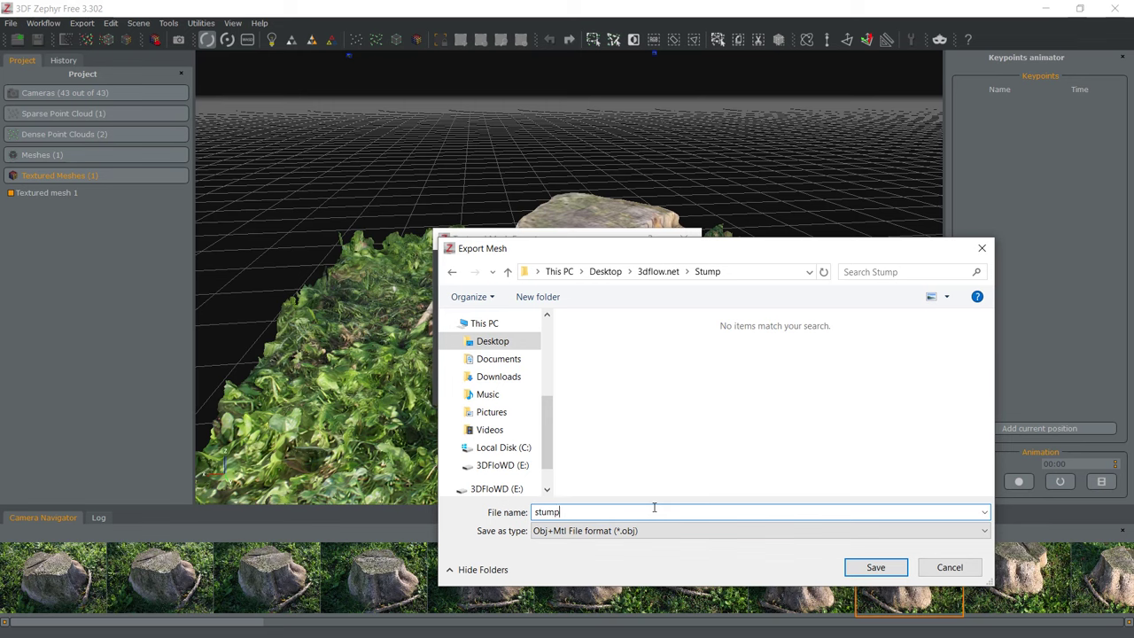
key("Return")
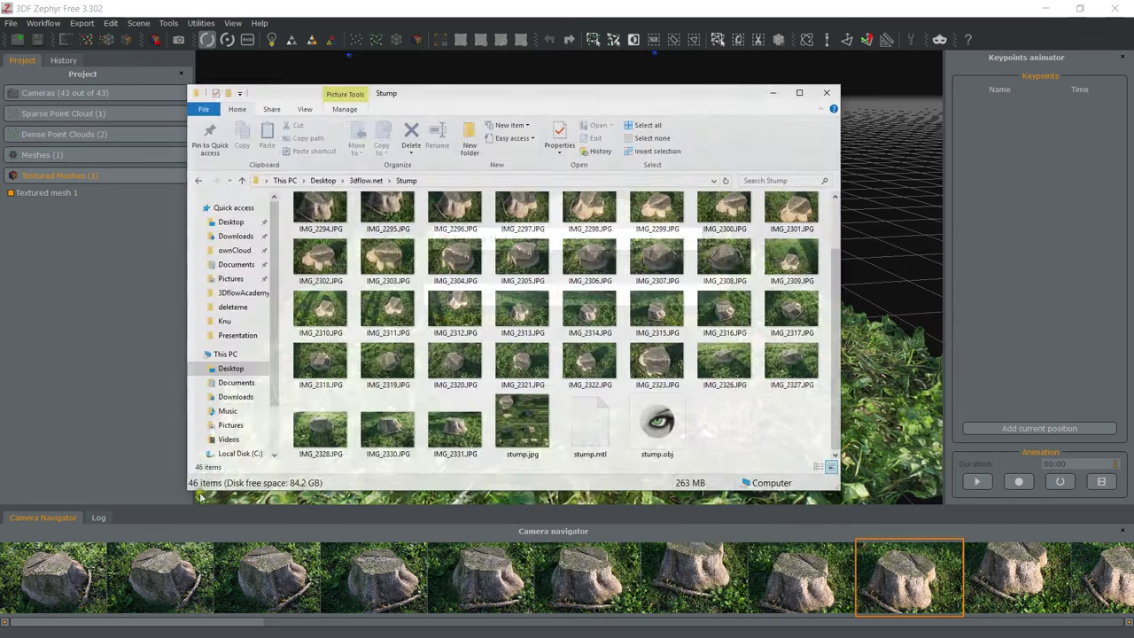
Inspect the exported stump.obj and stump.mtl files in the Stump folder in File Explorer.
double_click(678, 434)
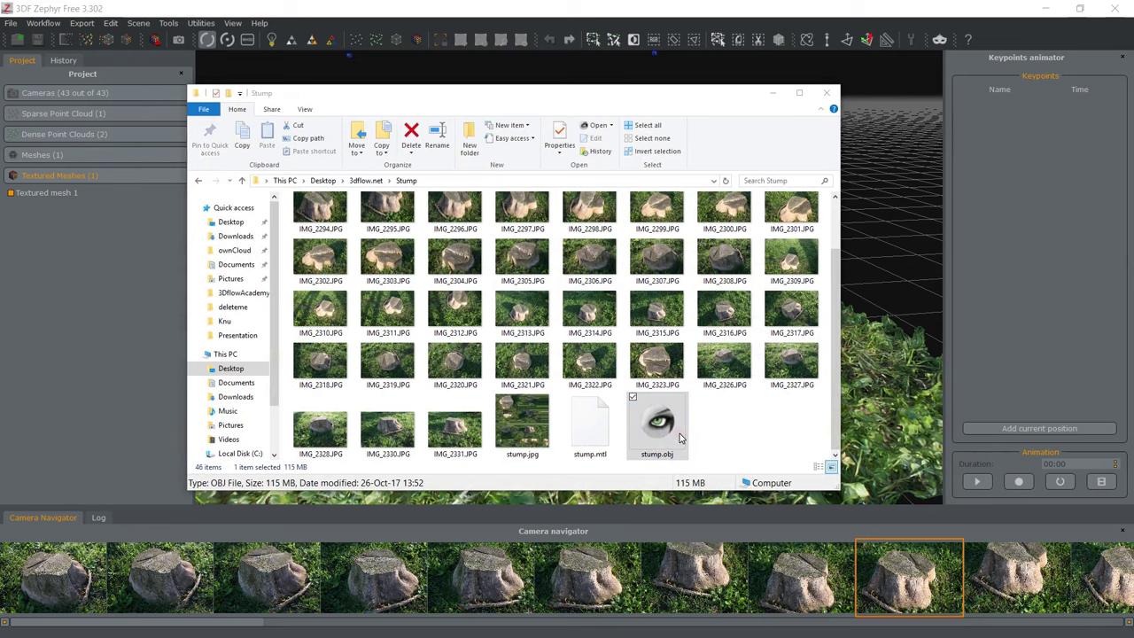
left_click(585, 445)
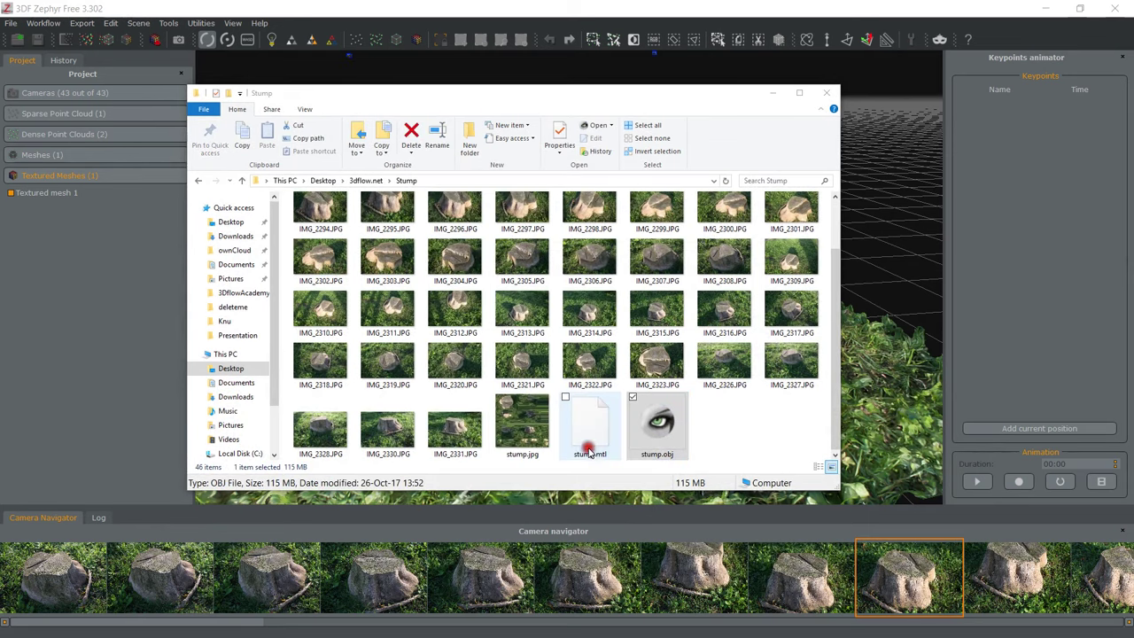